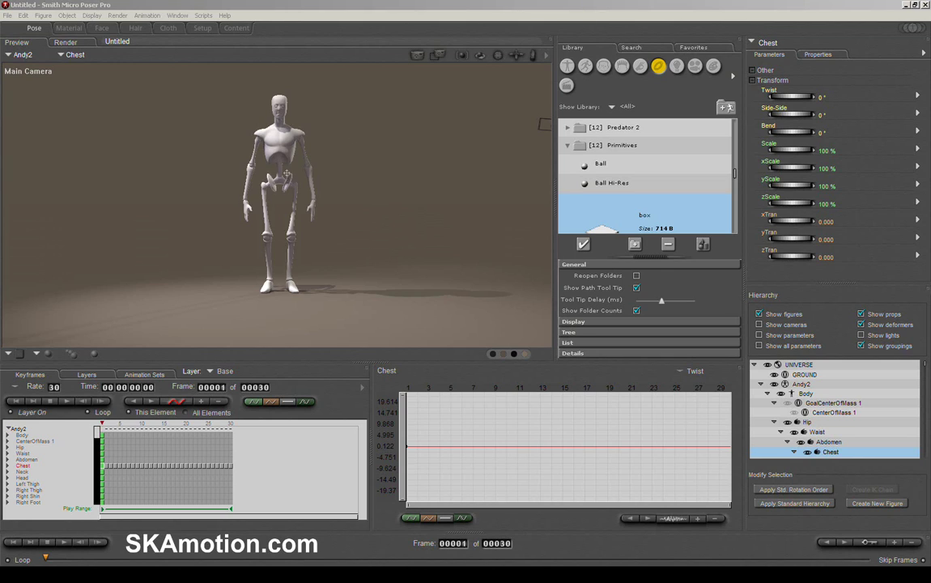
Step: View the figure through the Back Camera and reframe it so the whole body fits in the preview
click(350, 166)
right_click(349, 166)
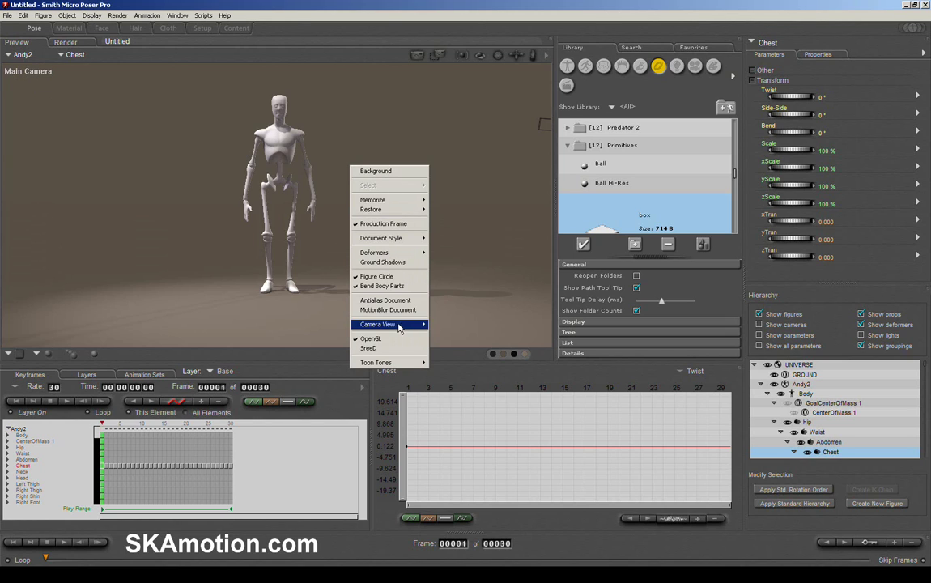
mouse_move(388, 324)
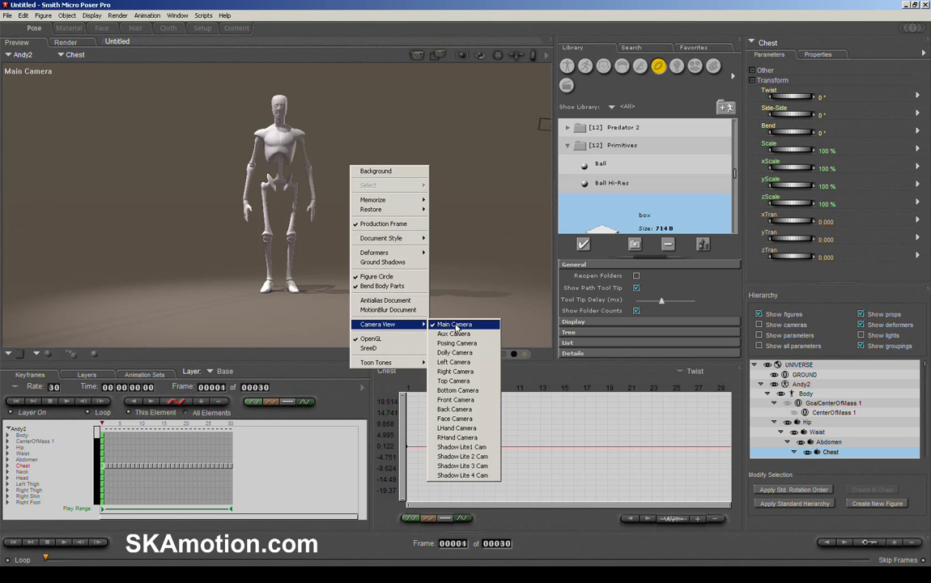
click(455, 410)
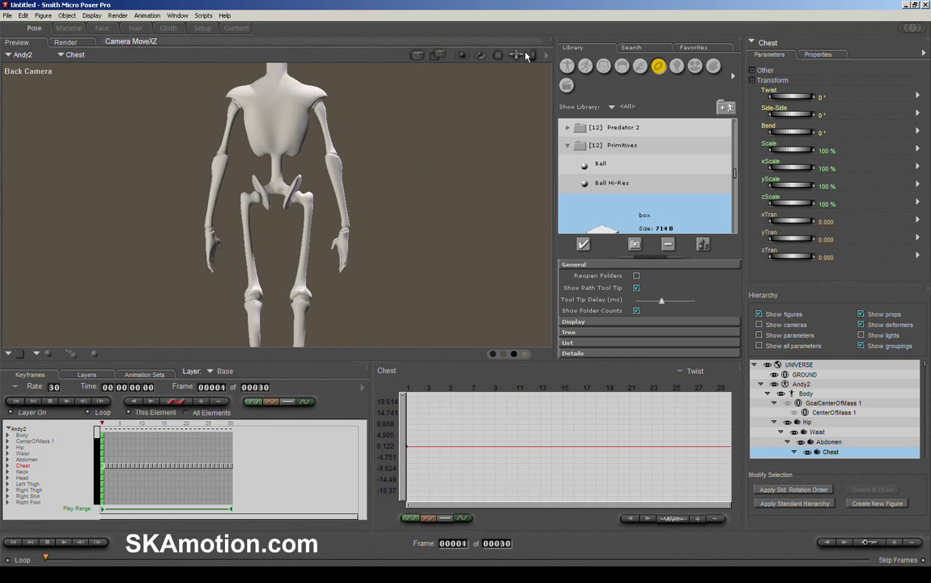
mouse_move(516, 54)
mouse_down()
mouse_move(519, 61)
mouse_move(518, 50)
mouse_up()
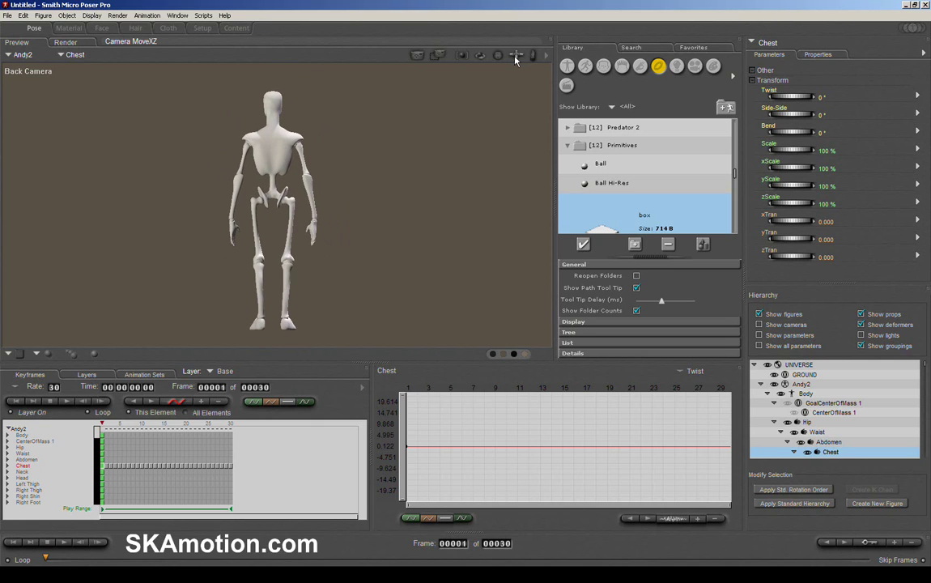
mouse_move(517, 55)
mouse_down()
mouse_move(519, 67)
mouse_move(519, 55)
mouse_move(538, 55)
mouse_move(528, 53)
mouse_move(537, 68)
mouse_move(515, 53)
mouse_move(516, 63)
mouse_move(515, 54)
mouse_up()
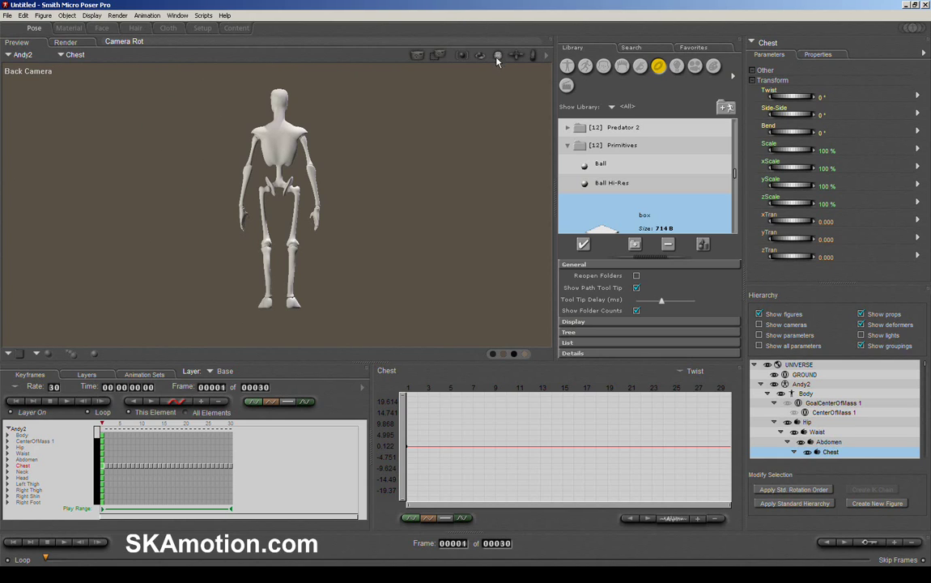
Step: Return the preview to the Main Camera and orbit around the standing figure to a slightly raised viewpoint
right_click(430, 124)
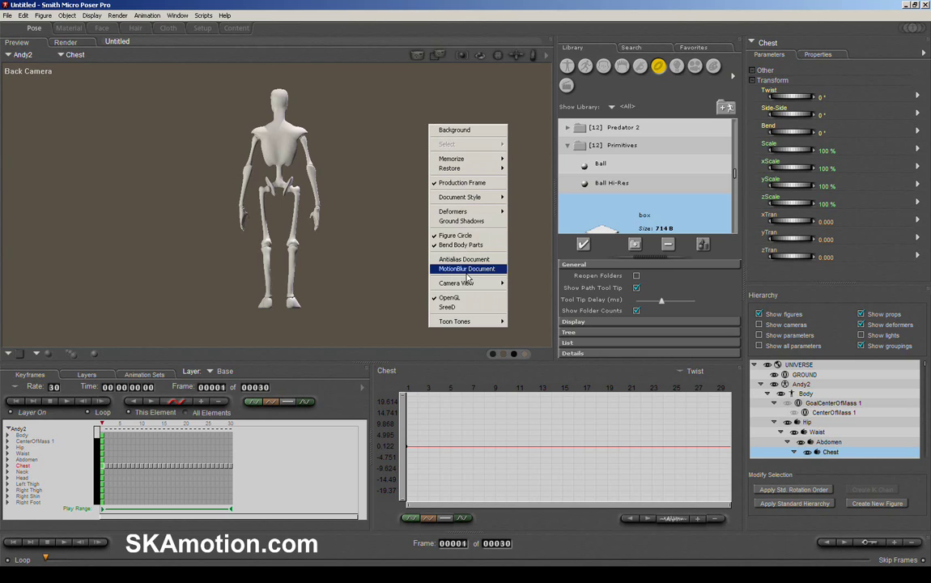
mouse_move(468, 283)
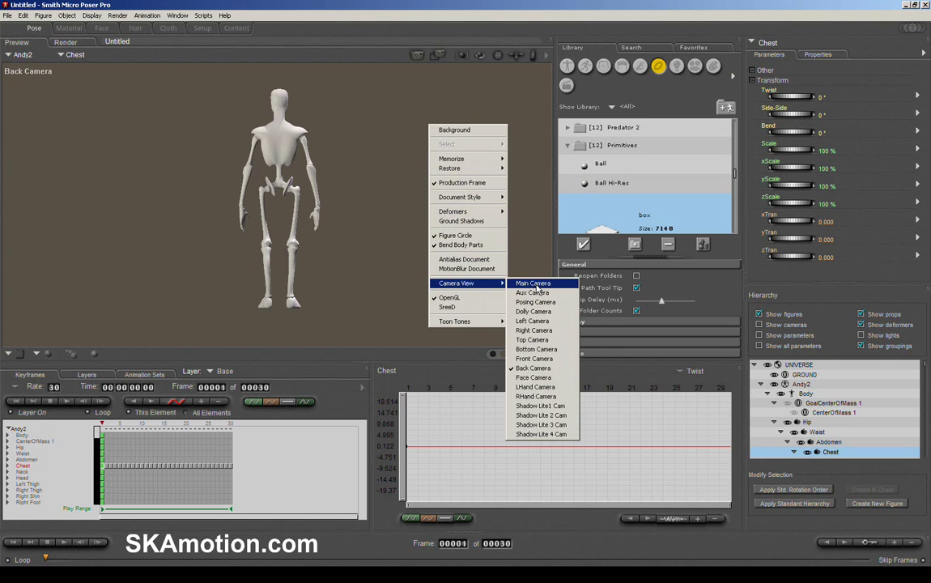
click(535, 283)
drag(448, 49, 526, 59)
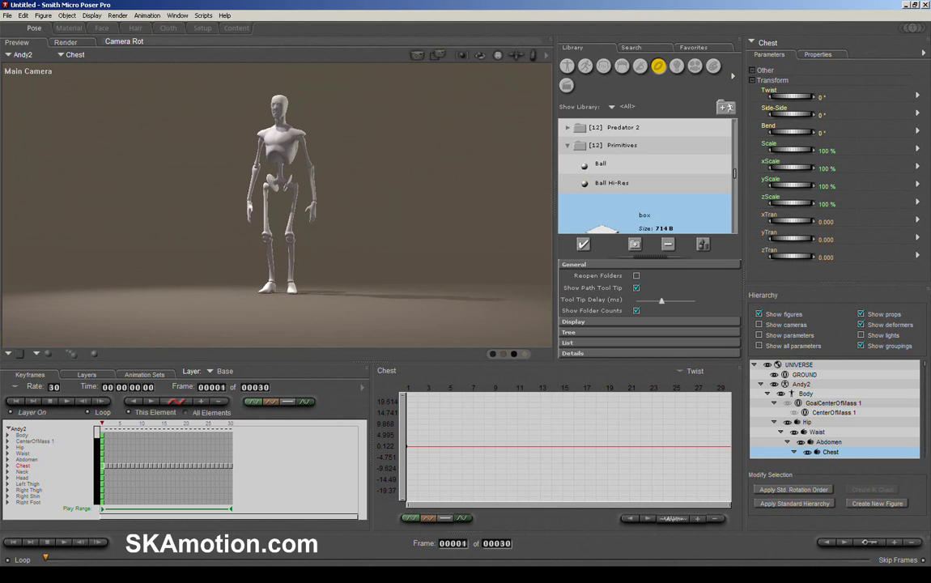
right_click(428, 180)
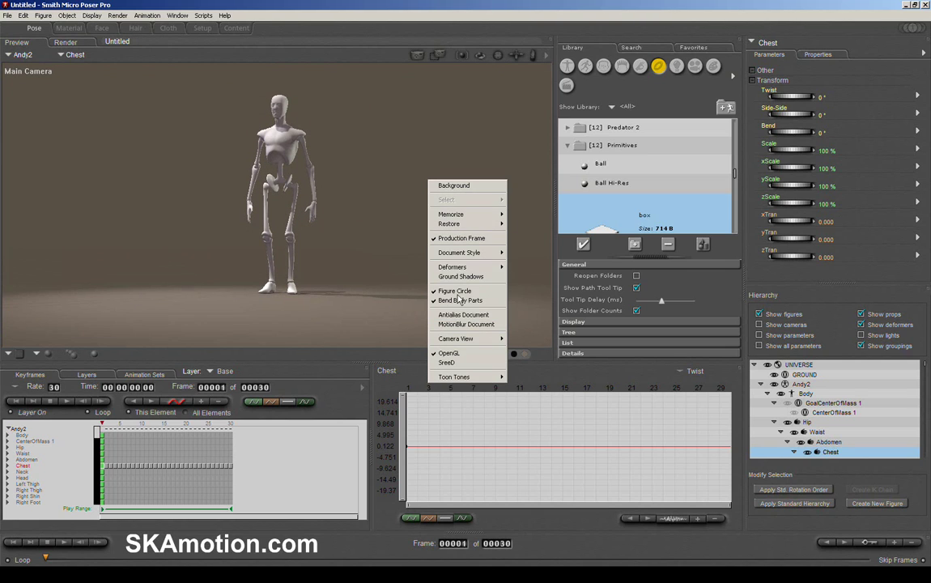
click(373, 52)
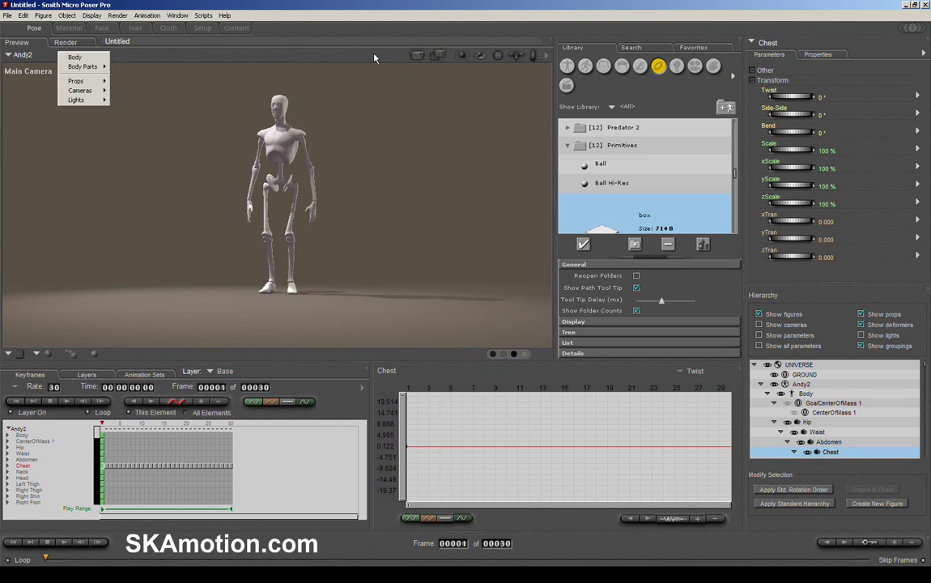
drag(499, 57, 510, 63)
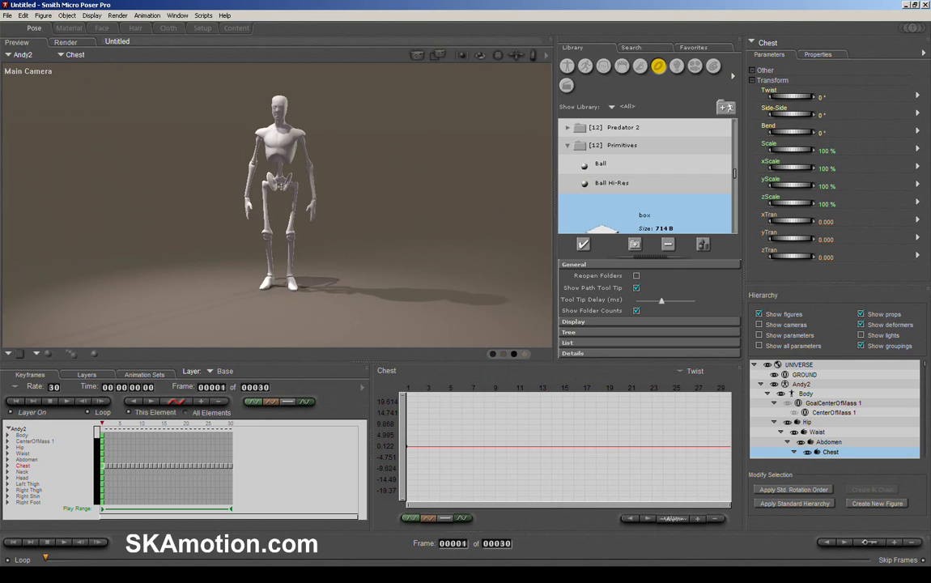
Step: Display the Light Controls and place them over the empty preview area beside the figure's head
click(278, 166)
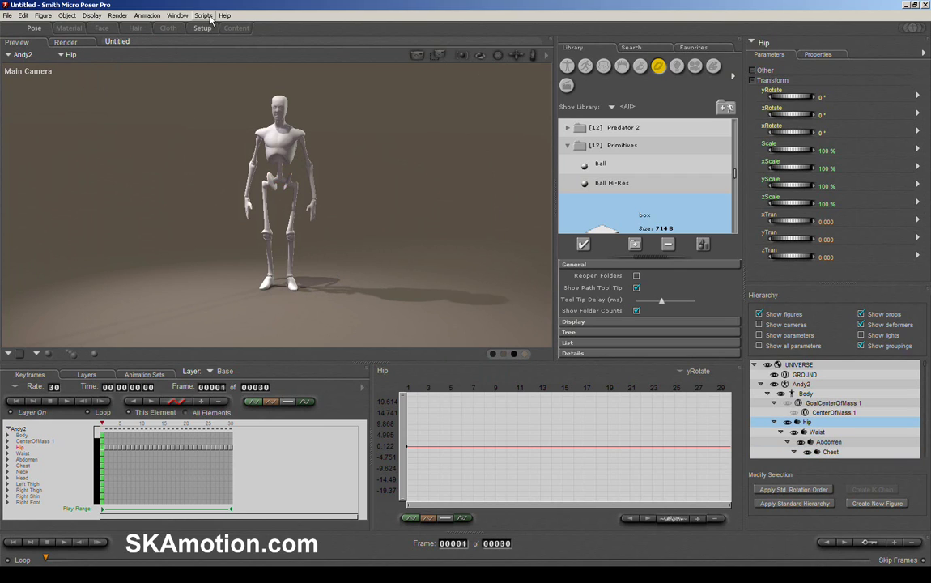
click(175, 16)
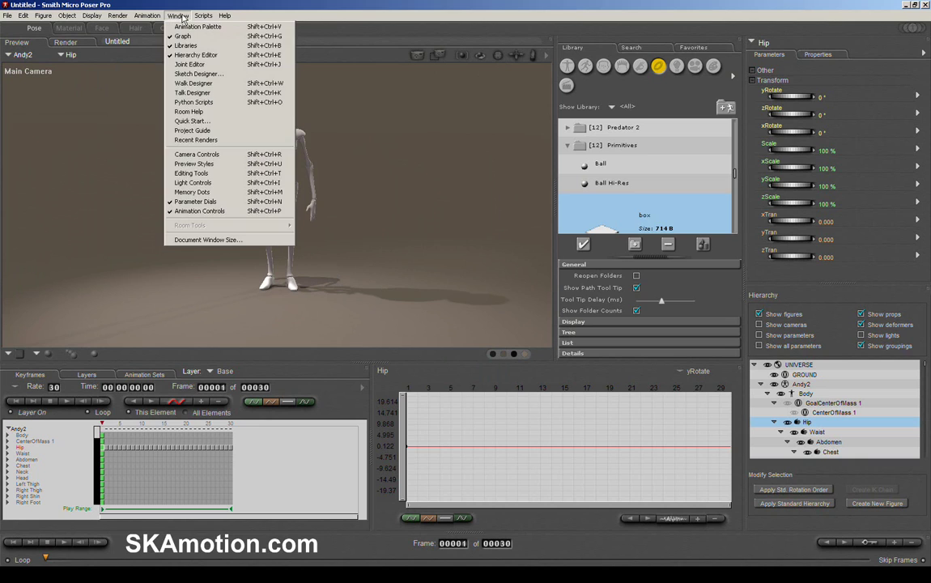
click(192, 182)
drag(350, 16, 460, 80)
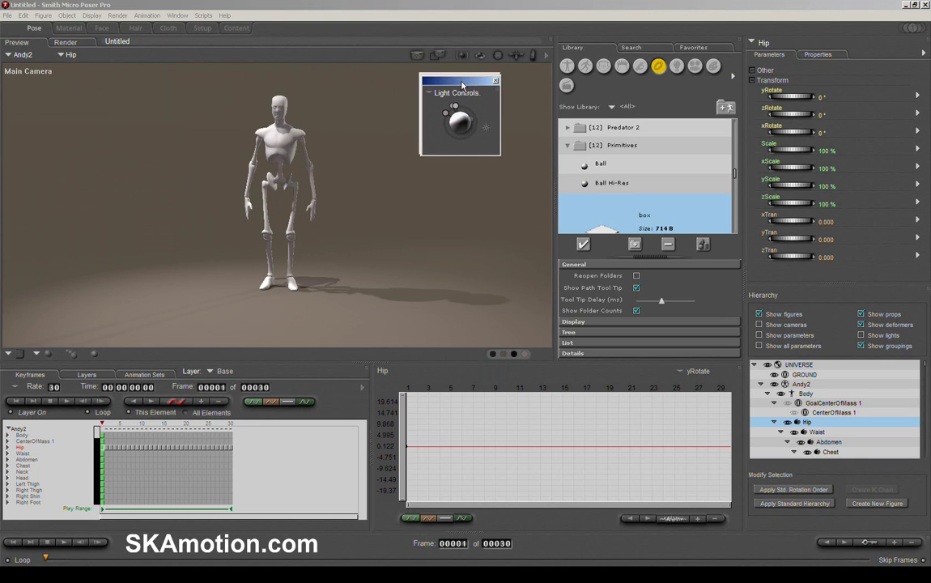
Step: Select Light 4 and turn off its shadows in the light's properties
click(455, 110)
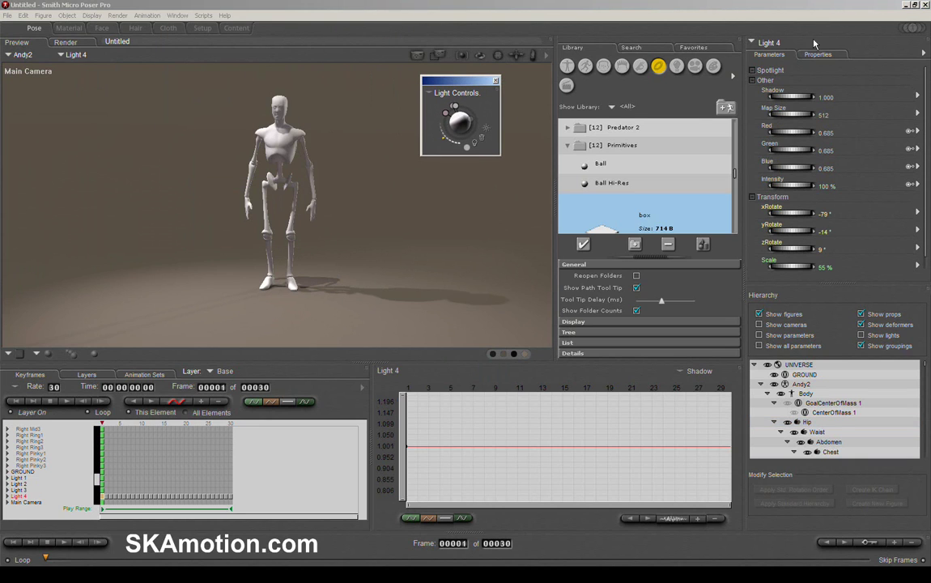
click(769, 42)
click(853, 50)
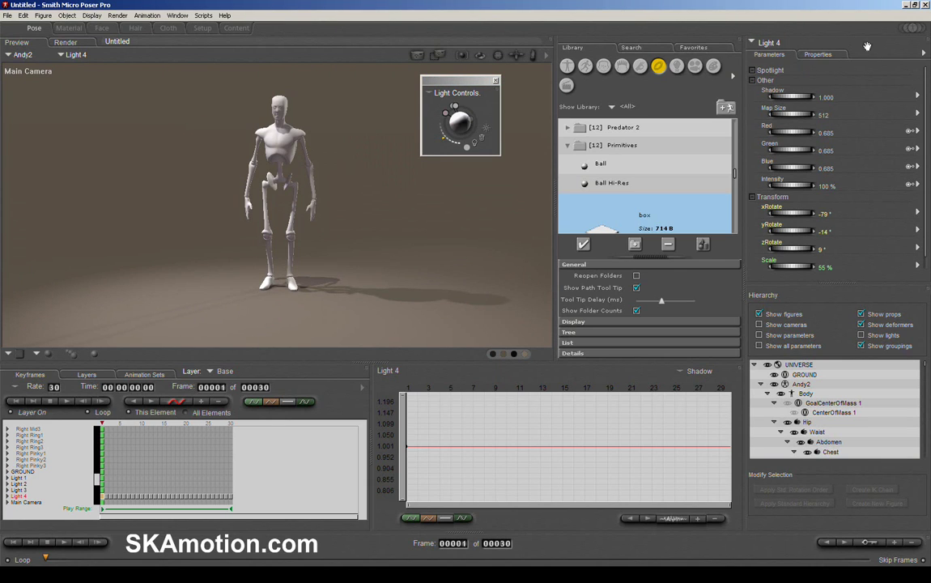
click(825, 58)
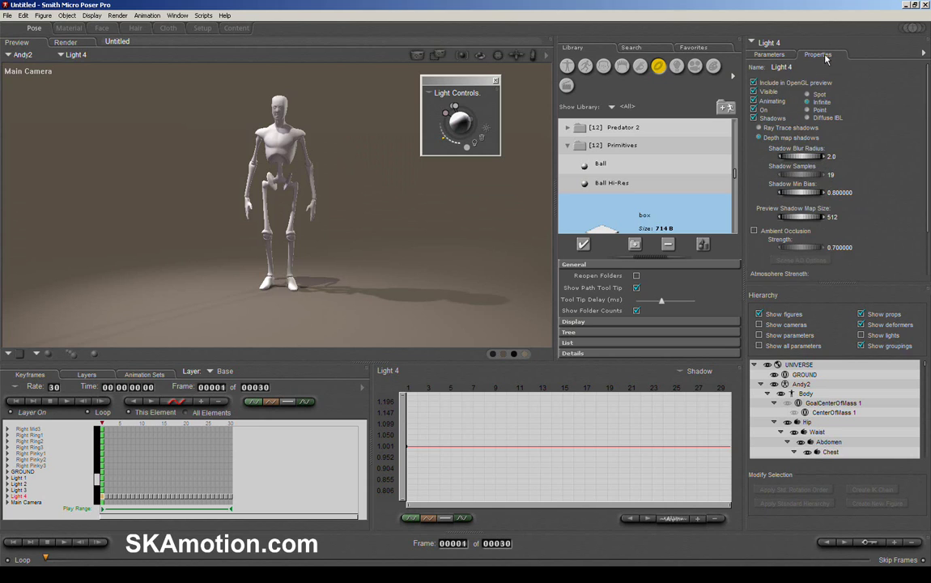
click(779, 55)
click(813, 54)
click(784, 56)
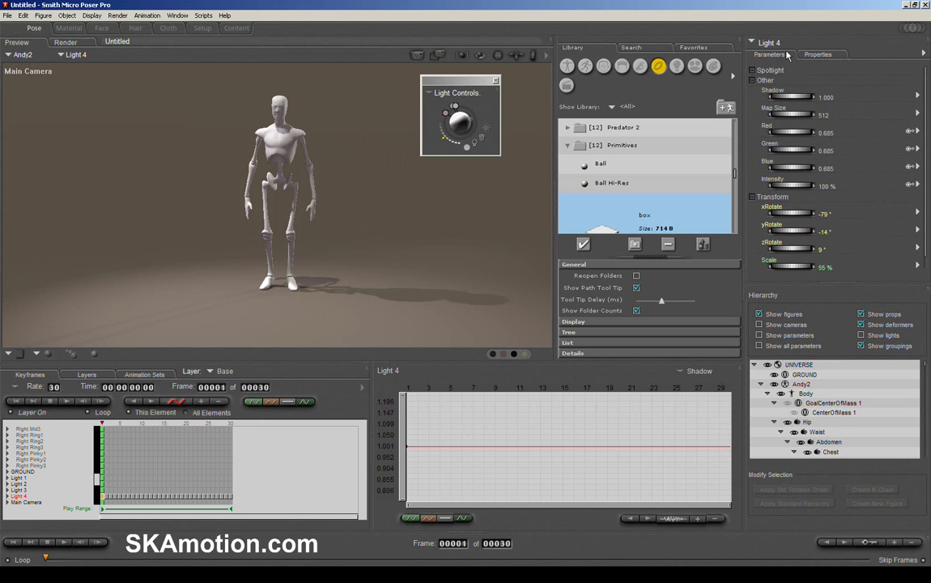
click(815, 57)
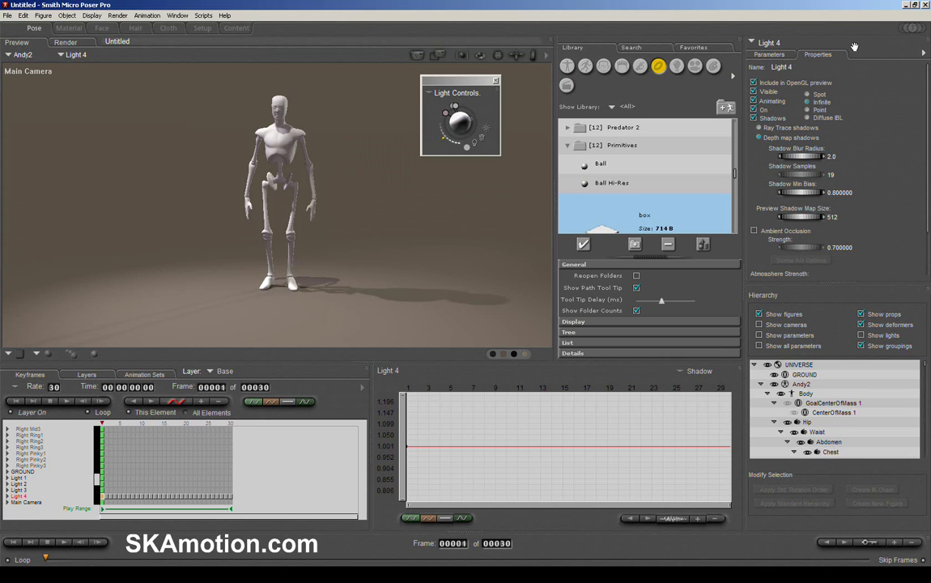
click(773, 56)
click(819, 57)
click(754, 119)
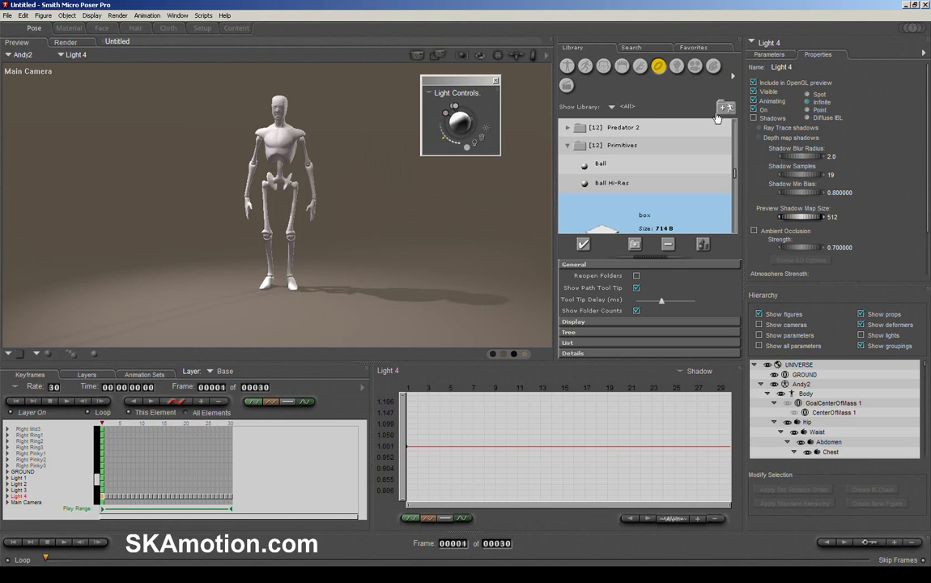
Step: Check the shadow setting of Light 1, and turn off shadows for Light 3
click(446, 113)
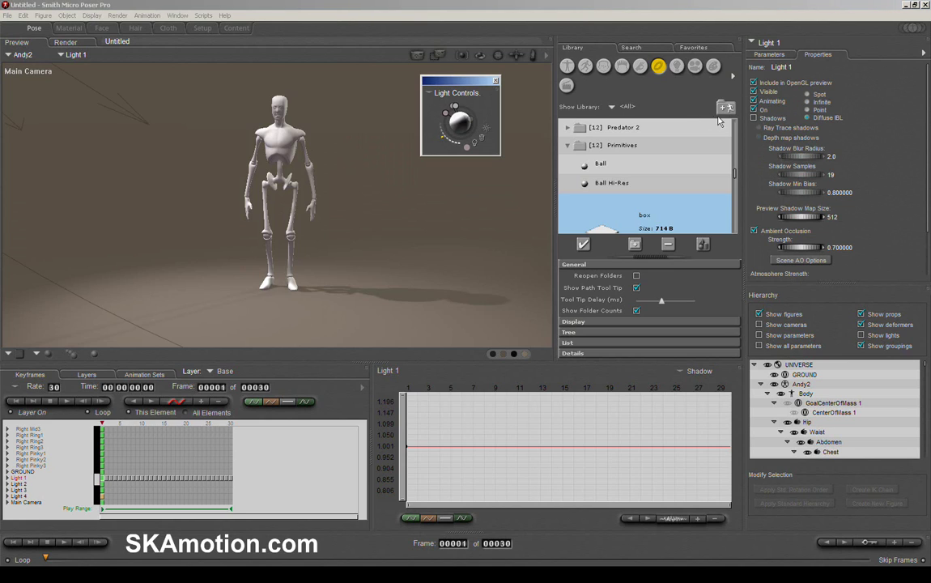
click(454, 106)
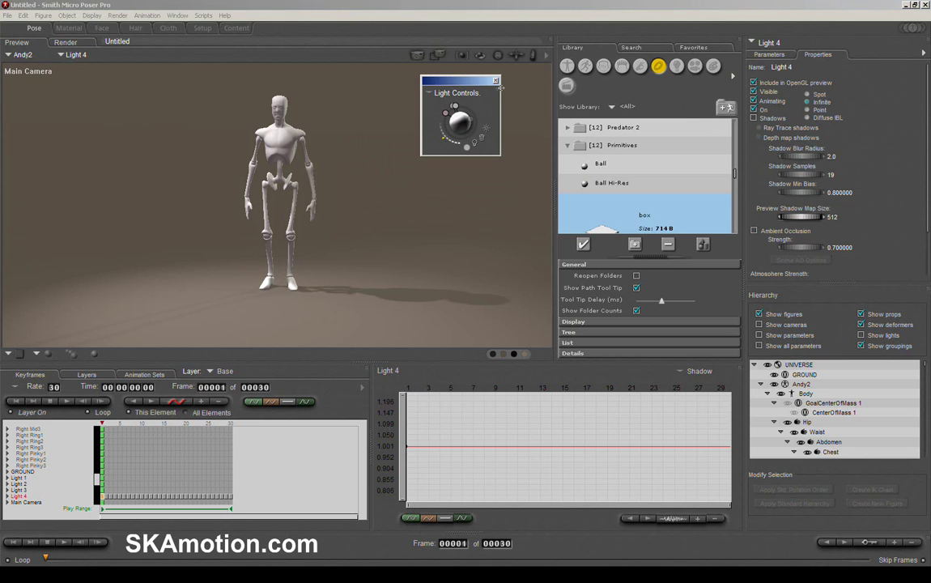
click(455, 110)
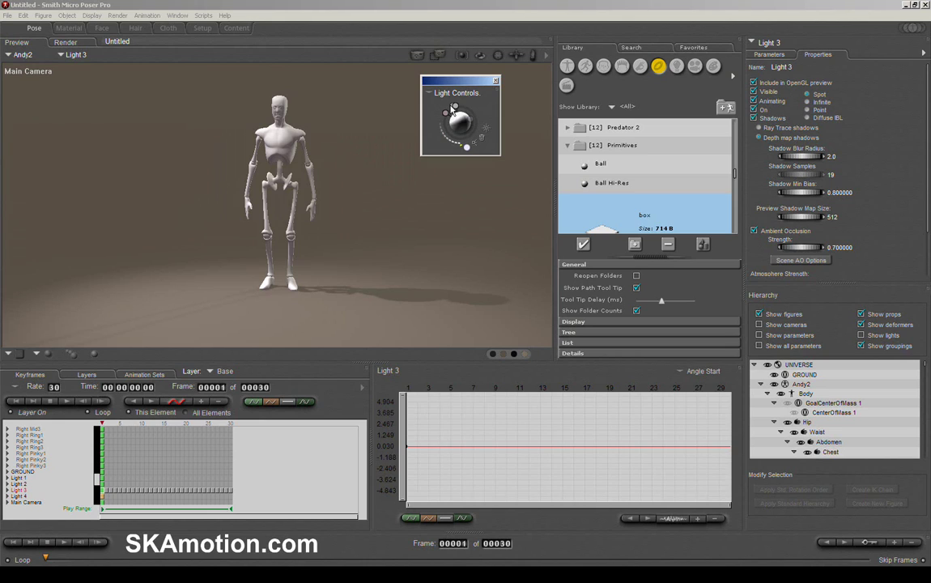
click(754, 119)
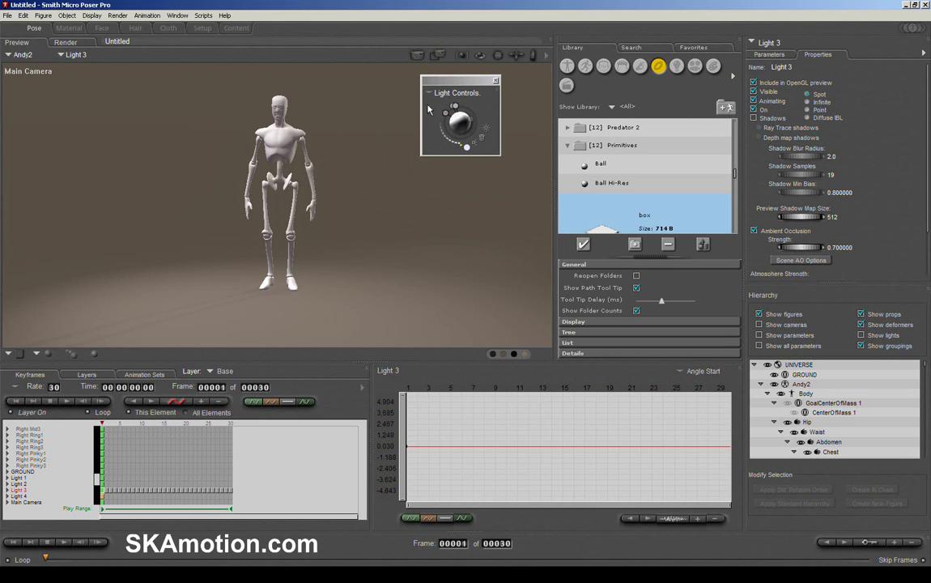
Step: Shift Light 4 apart from its overlapping neighbour around the light globe and turn off shadows for Light 2
drag(455, 106, 465, 110)
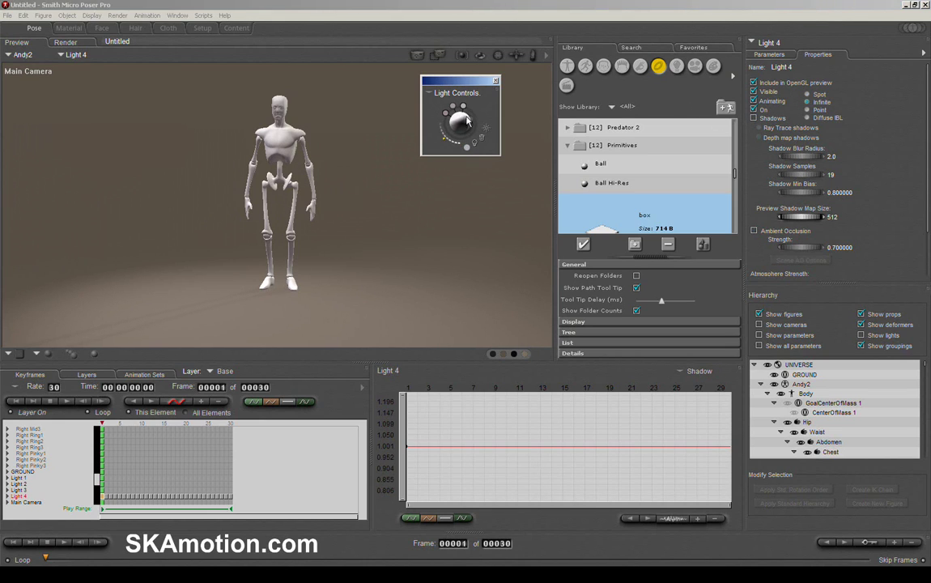
click(467, 116)
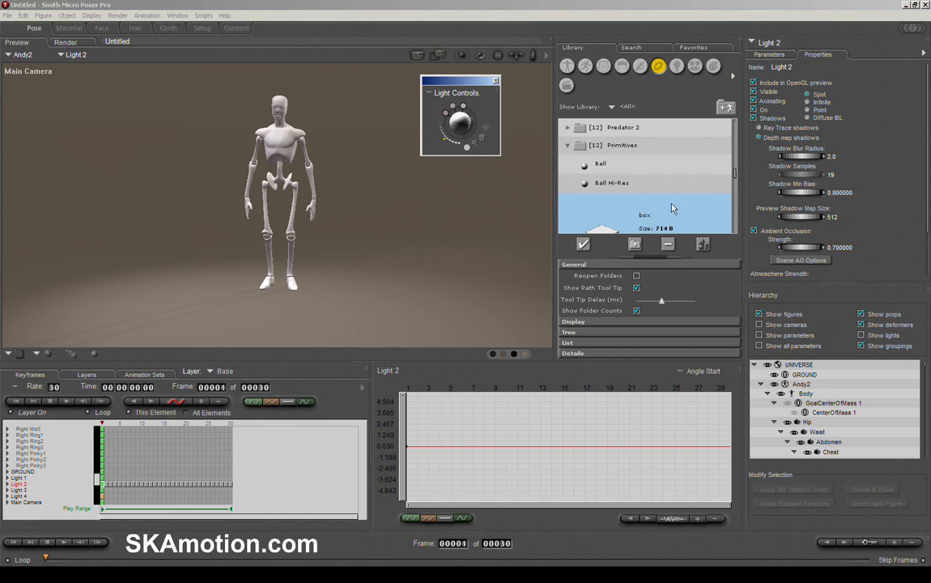
click(754, 118)
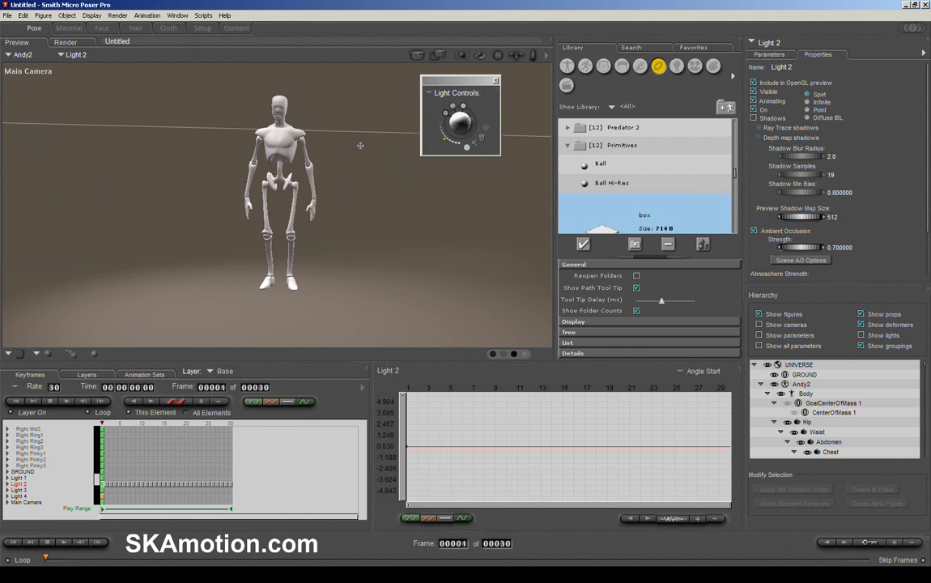
Step: Set the document display style to Cartoon and inspect the figure from a lower camera angle
click(115, 15)
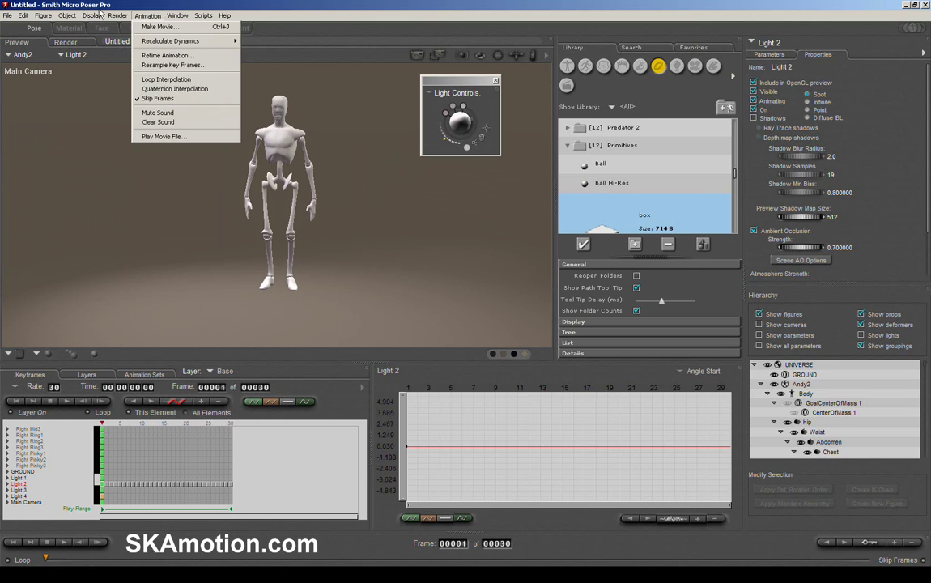
mouse_move(93, 18)
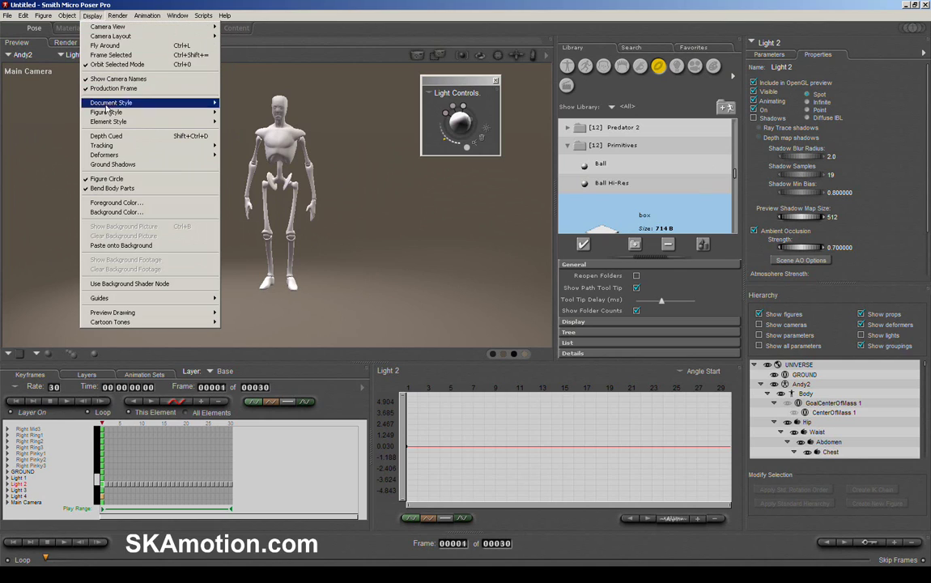
mouse_move(109, 108)
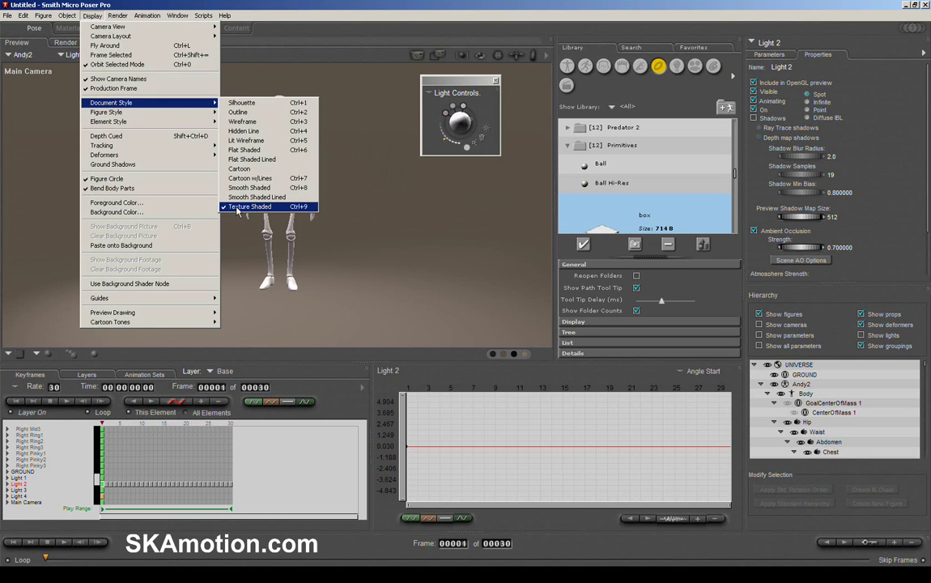
click(247, 164)
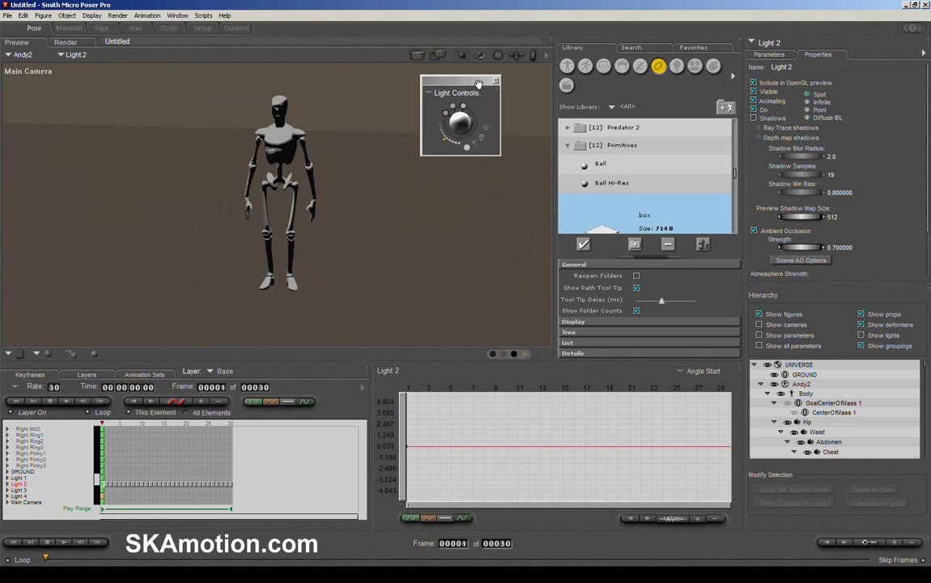
drag(498, 56, 512, 52)
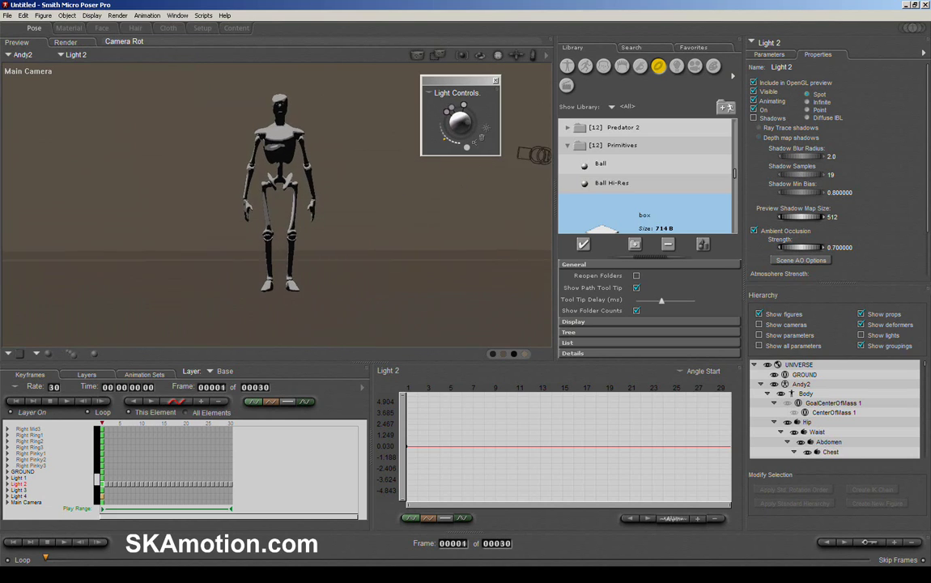
Step: Set the document display style back to Texture Shaded and orbit the camera slightly around the figure
click(92, 16)
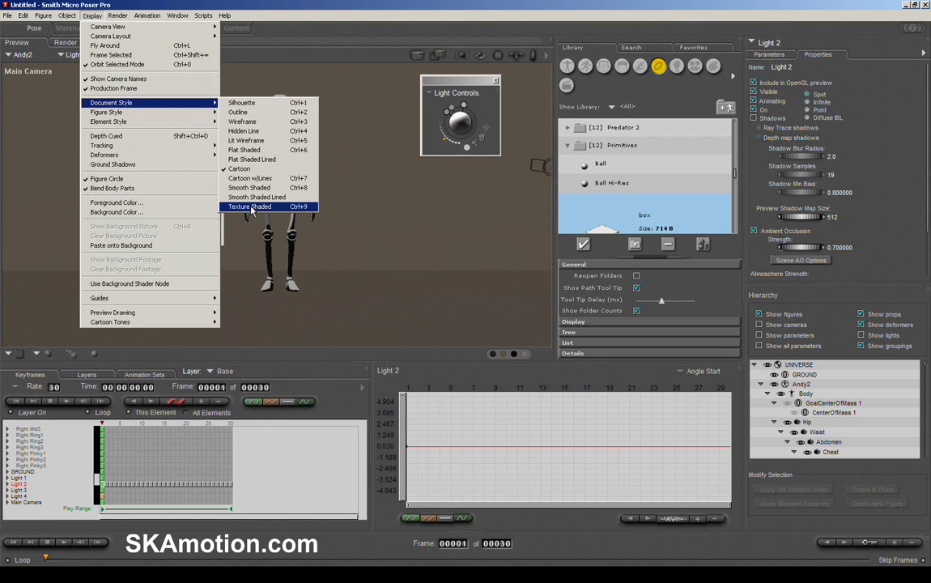
click(252, 208)
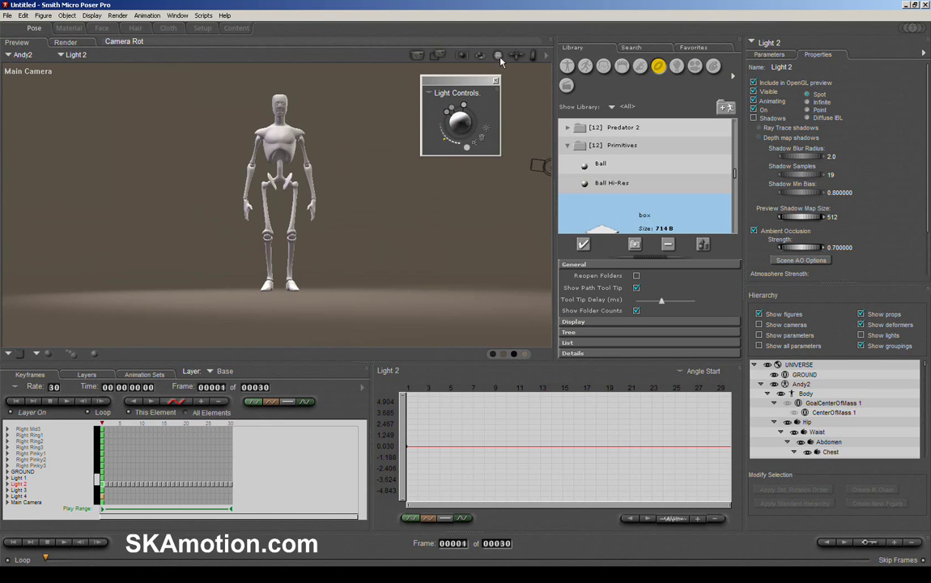
mouse_move(501, 59)
mouse_down()
mouse_move(500, 73)
mouse_move(508, 65)
mouse_up()
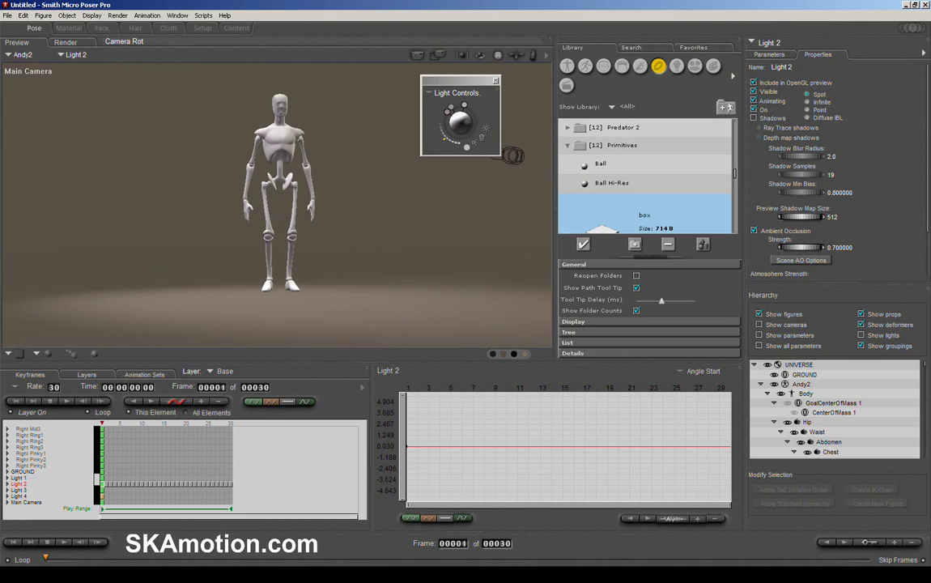
Step: Add the Ball primitive beside the Andy2 figure and set the ball's element style to Cartoon
double_click(601, 165)
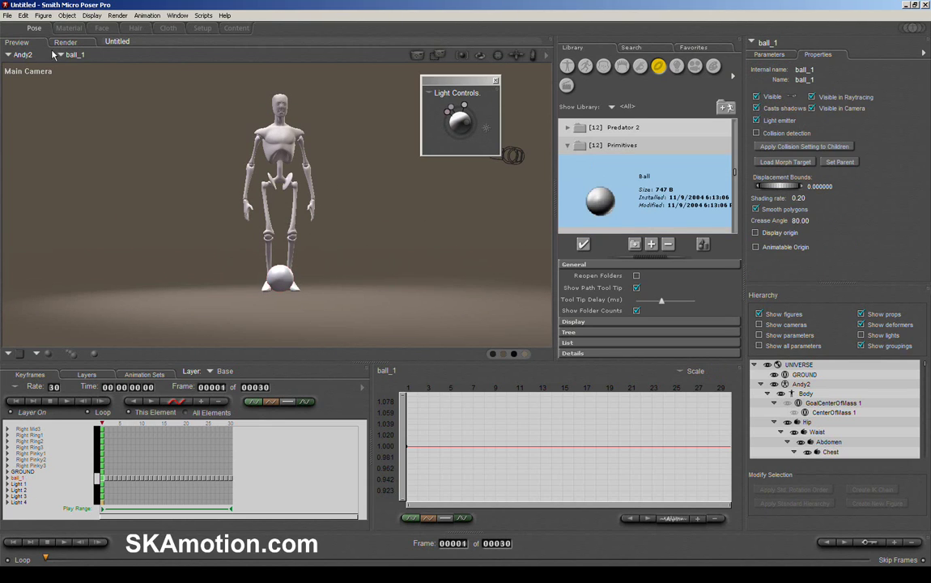
drag(277, 271, 397, 251)
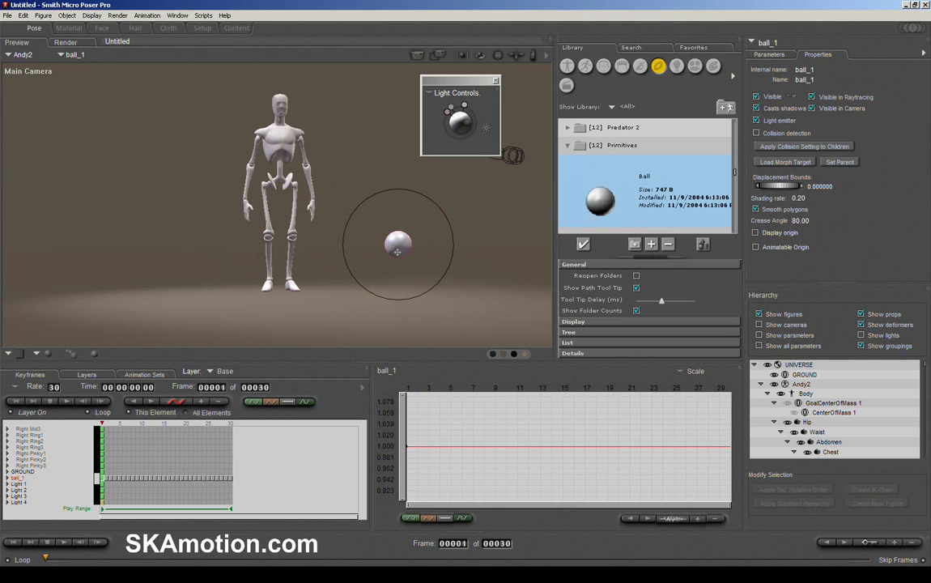
click(94, 16)
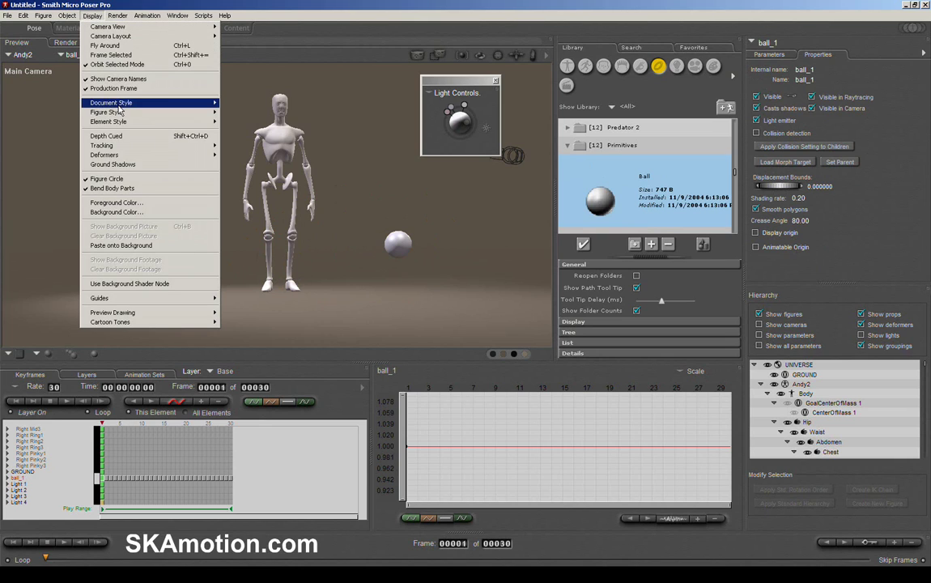
mouse_move(154, 122)
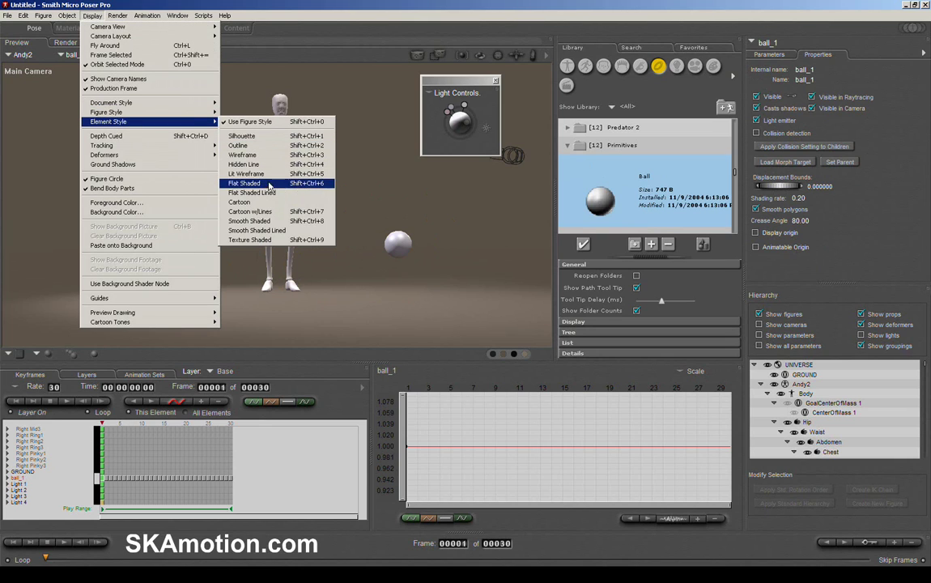
click(261, 209)
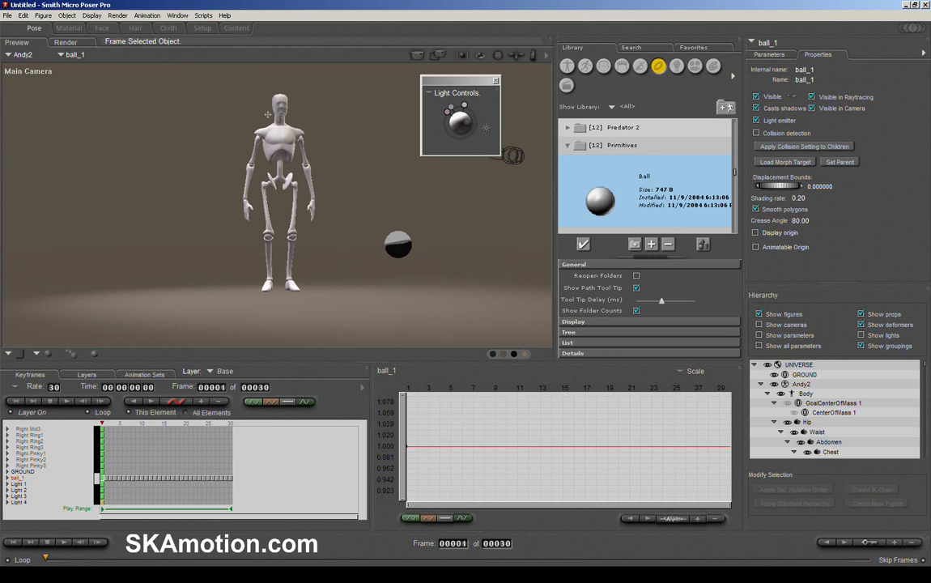
Step: Set the document display style to Silhouette while the ball keeps its own element style
click(93, 16)
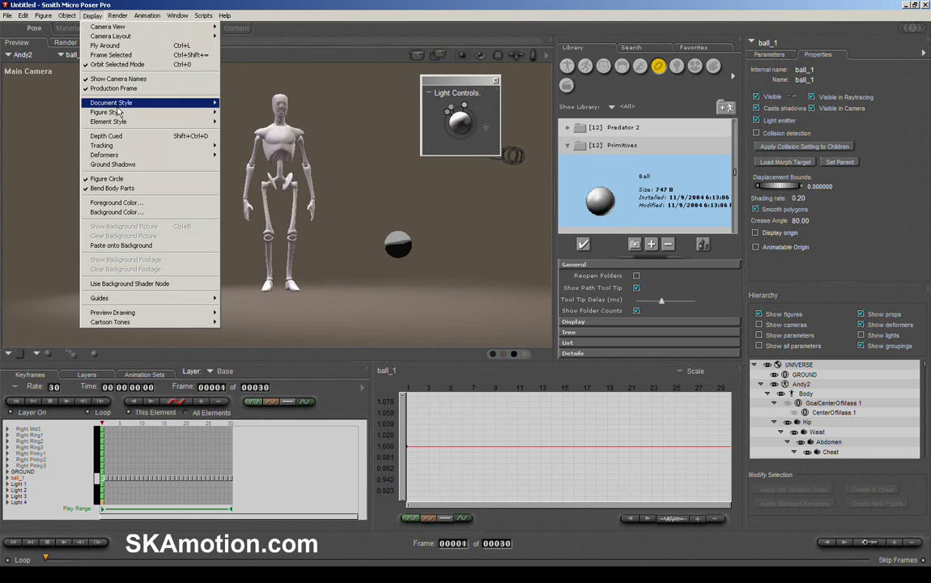
mouse_move(106, 102)
click(240, 103)
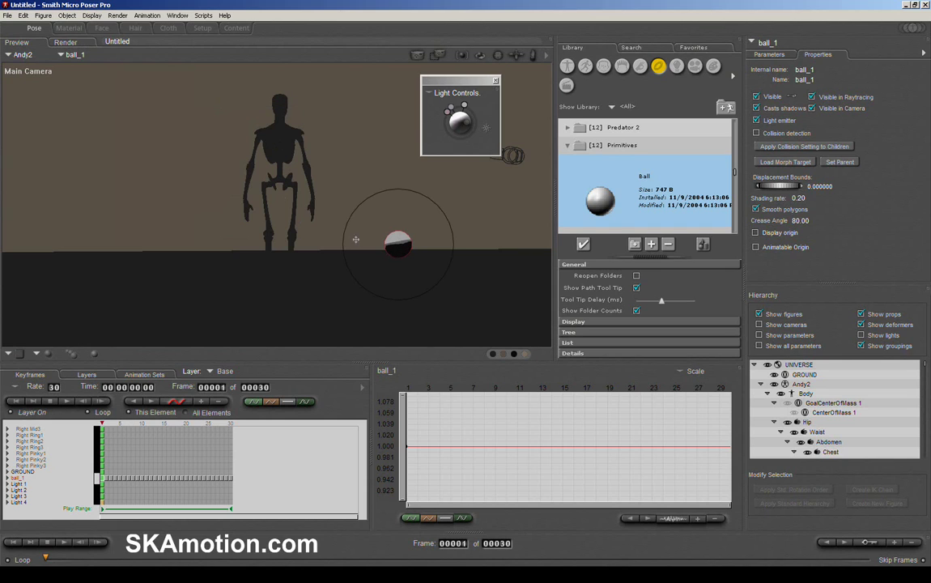
Step: Set the ball's element style back to Use Figure Style
click(115, 18)
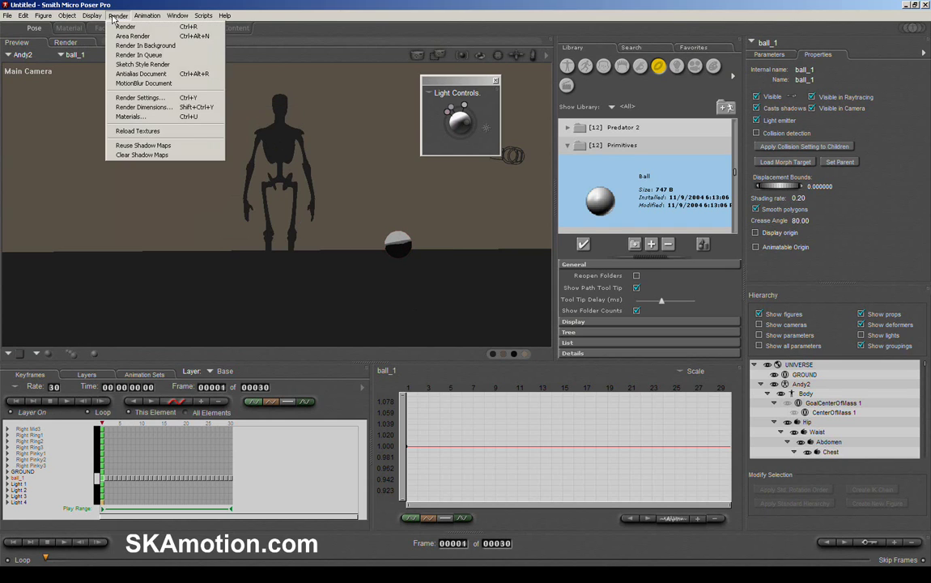
mouse_move(89, 17)
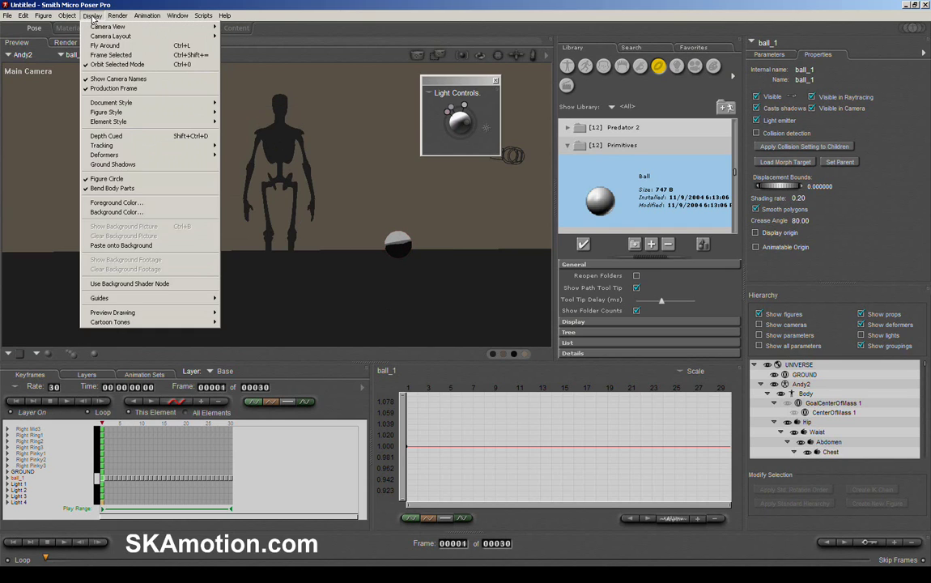
mouse_move(105, 123)
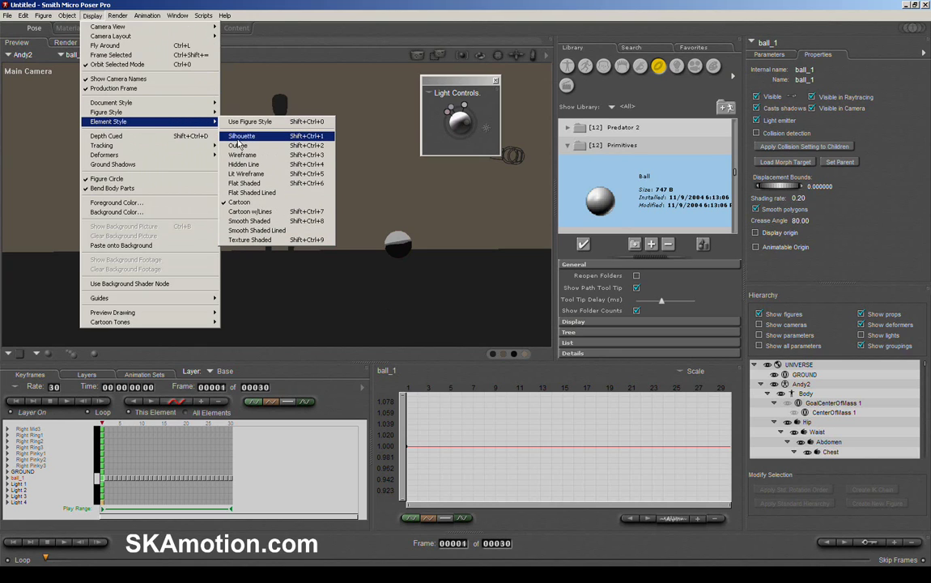
click(240, 122)
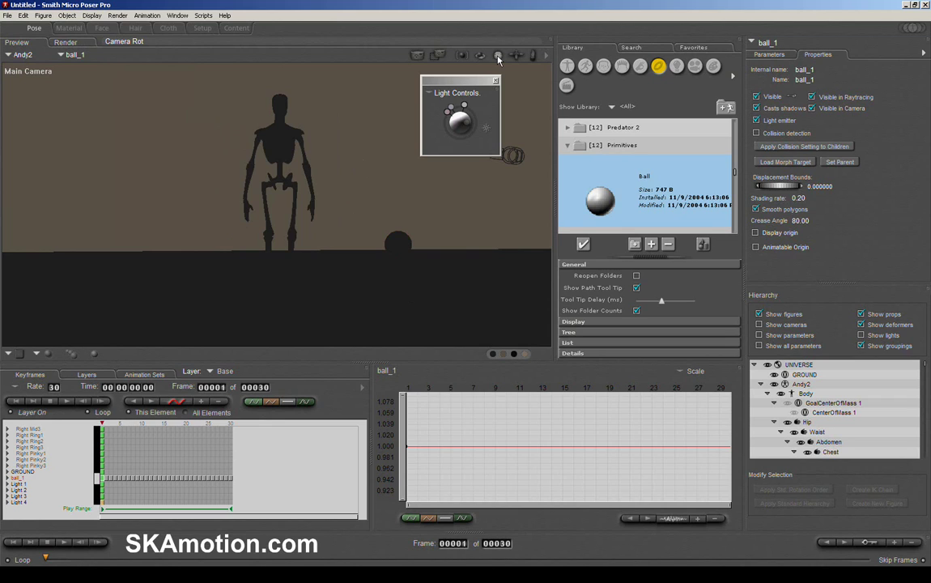
Step: Set the document display style back to Texture Shaded and delete the ball from the scene
click(92, 16)
mouse_move(113, 105)
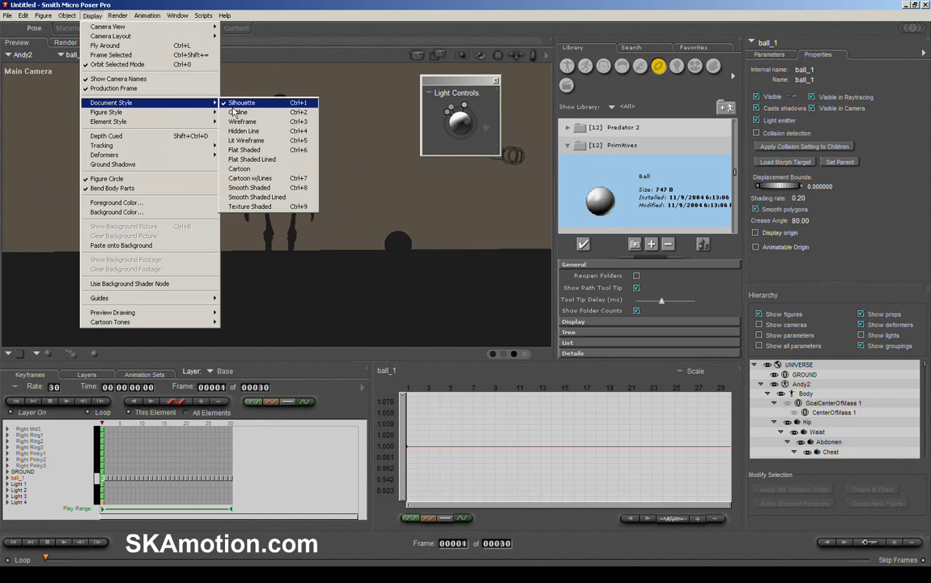
click(235, 202)
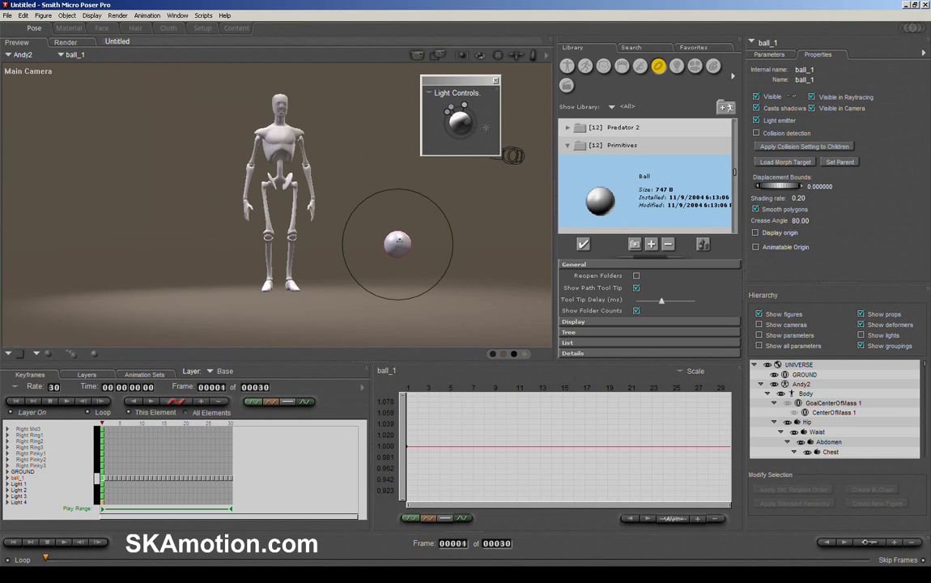
key(Delete)
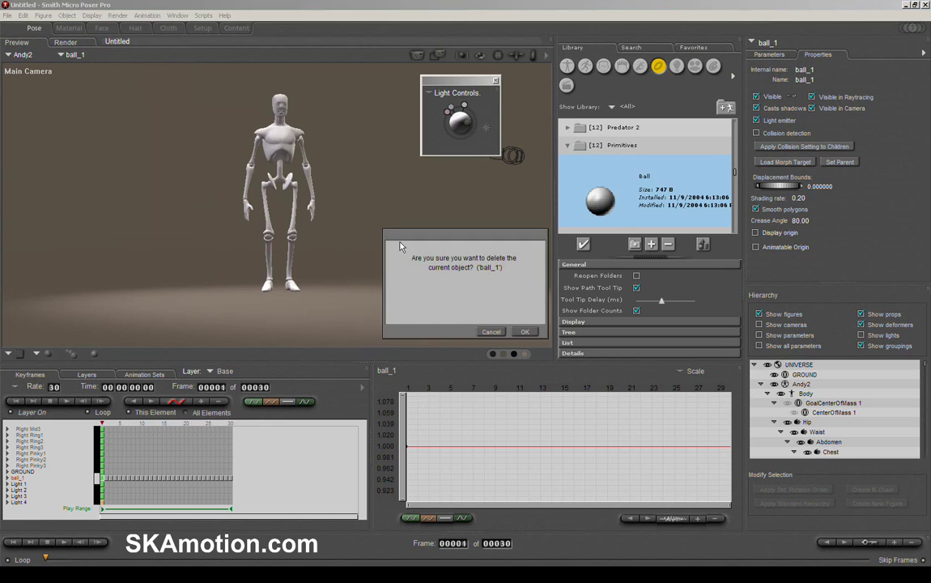
click(522, 332)
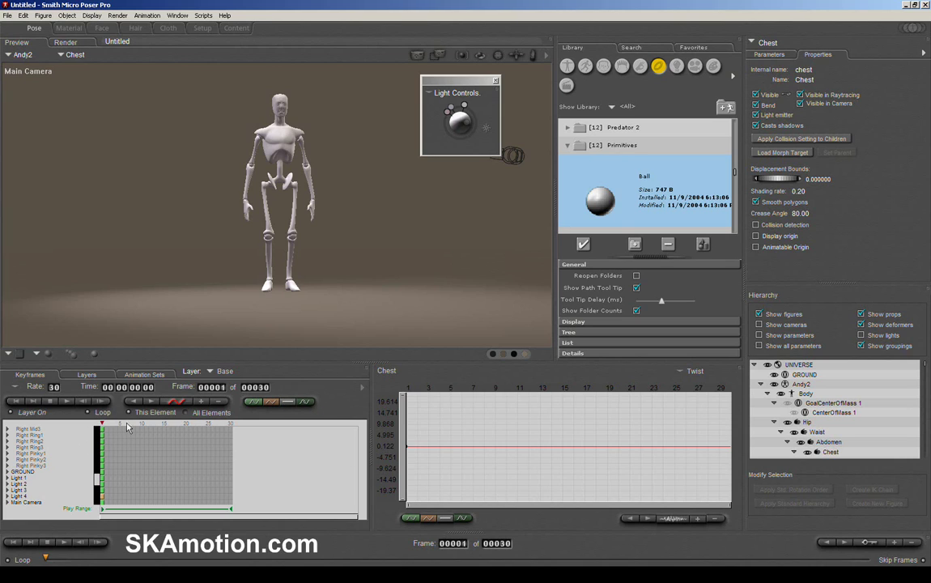
Step: Hide the Animation Palette and show it again using the animation controls
click(177, 16)
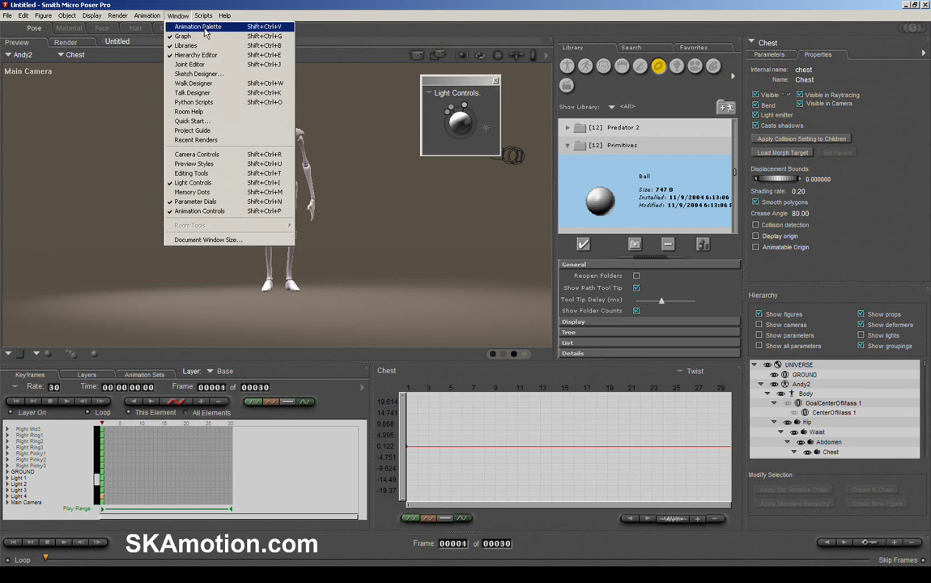
click(204, 31)
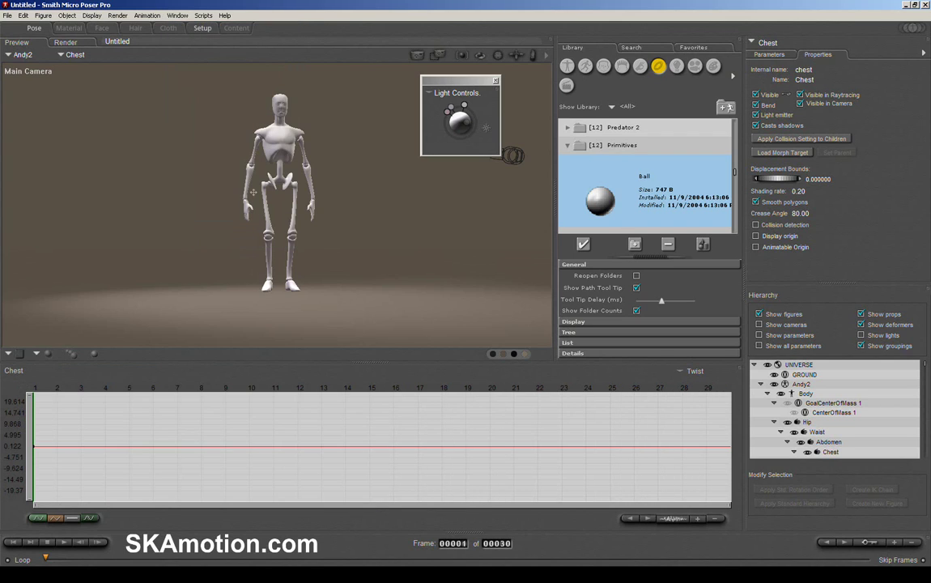
click(869, 544)
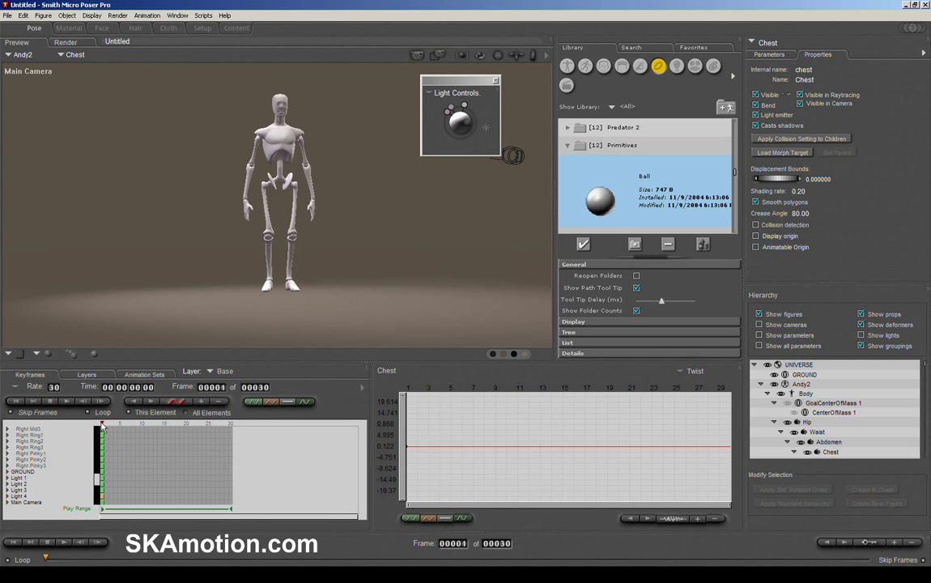
Step: Widen the preview area towards the library and close the floating Light Controls palette
mouse_move(102, 424)
mouse_down()
mouse_move(225, 424)
mouse_move(102, 426)
mouse_up()
drag(540, 380, 468, 395)
drag(559, 39, 659, 162)
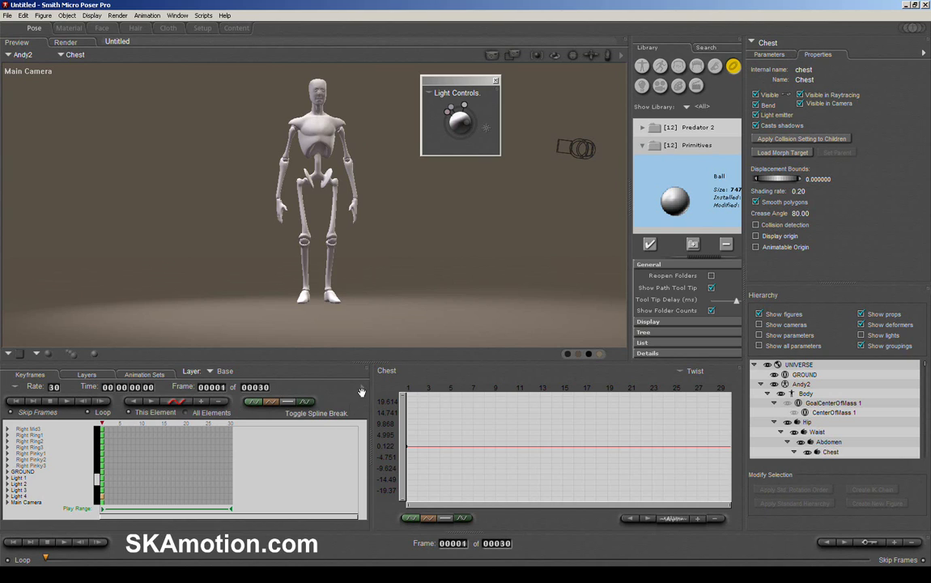
drag(468, 85, 461, 140)
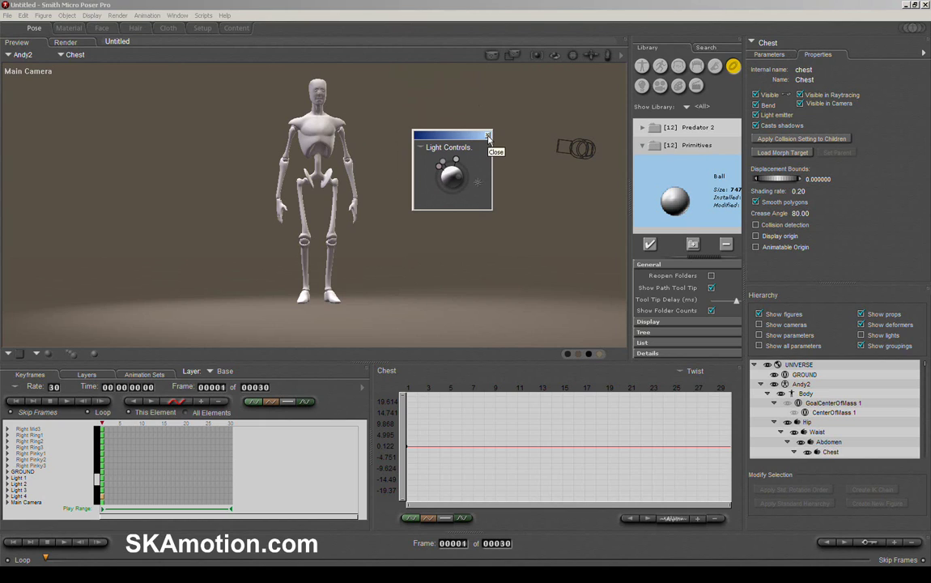
click(487, 136)
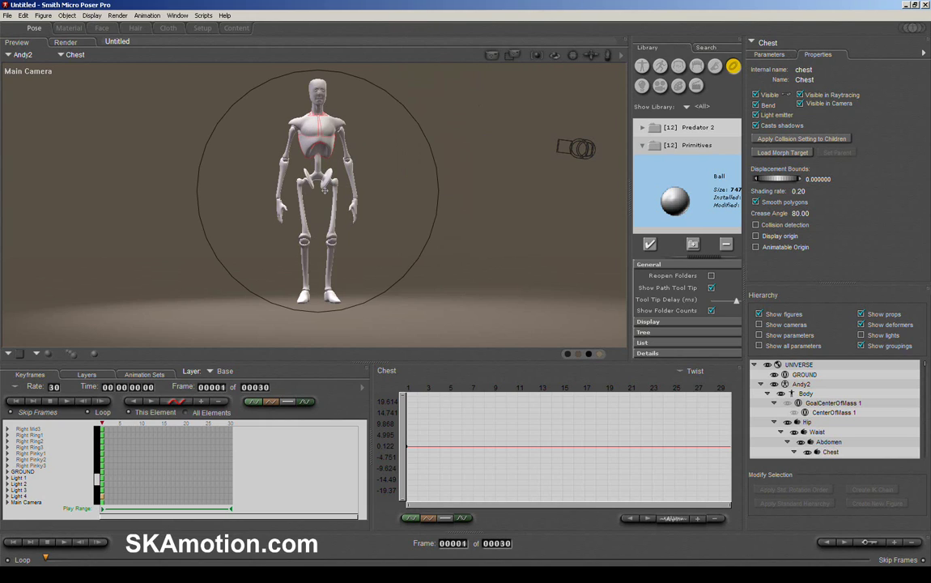
Step: Delete the Andy2 figure from the scene
click(320, 174)
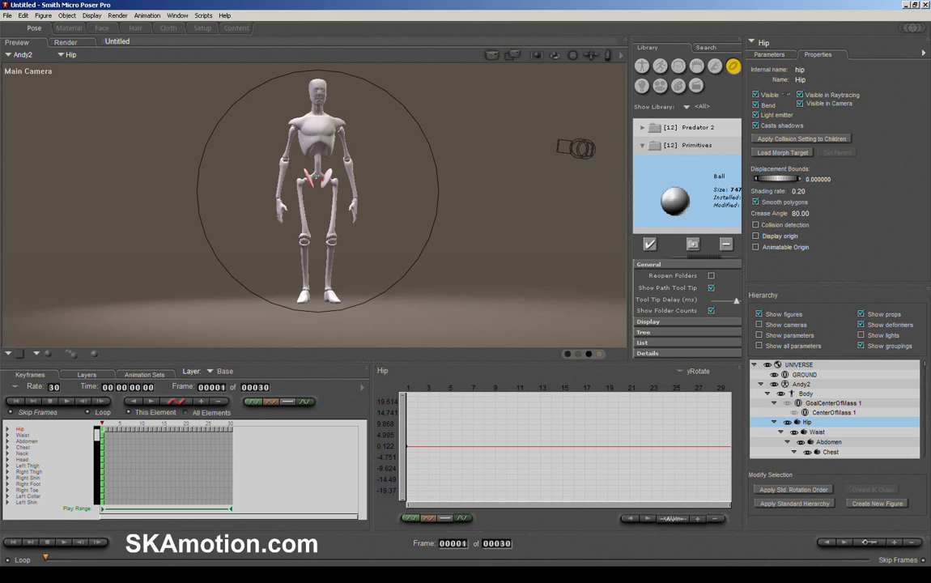
key(Delete)
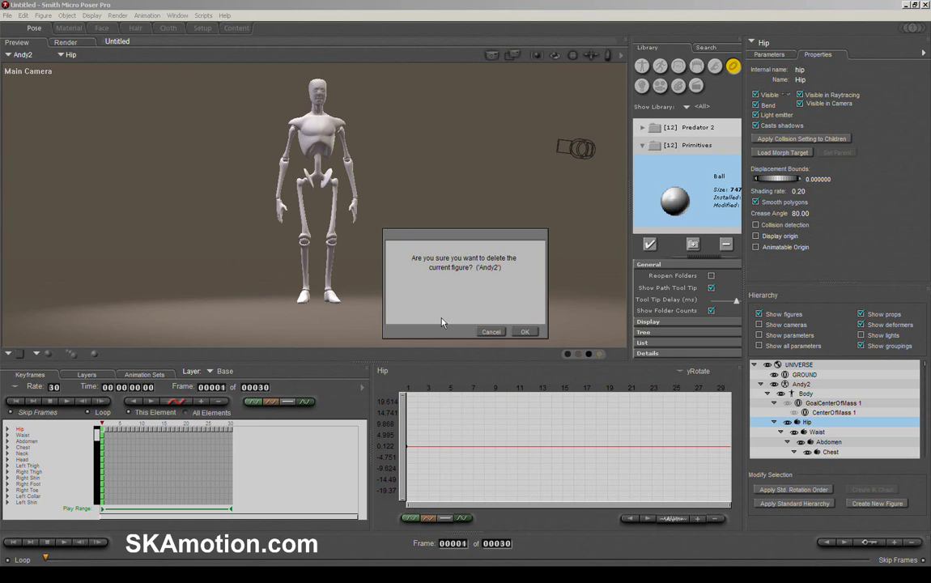
click(525, 332)
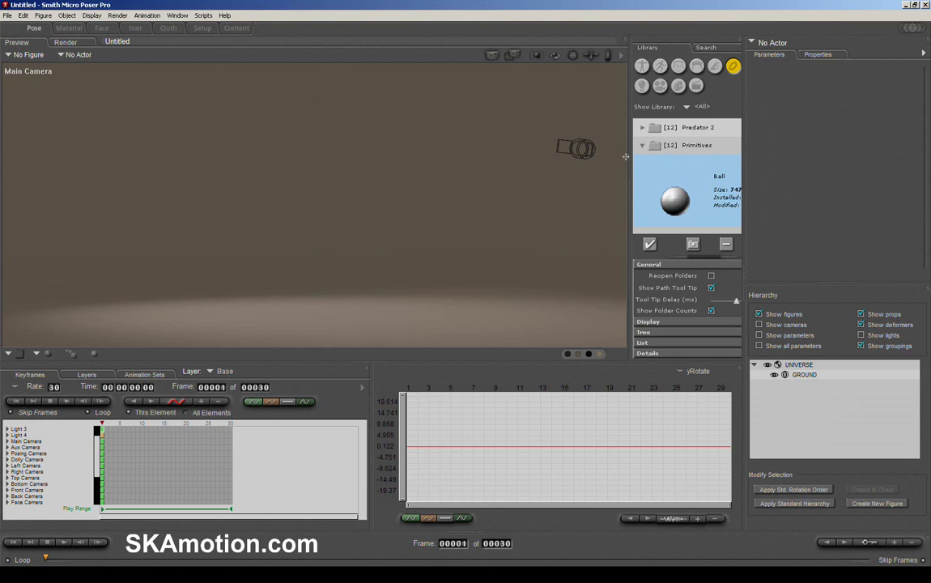
Step: Give the library more width and add the box primitive from the Primitives folder to the empty scene
drag(630, 156, 514, 156)
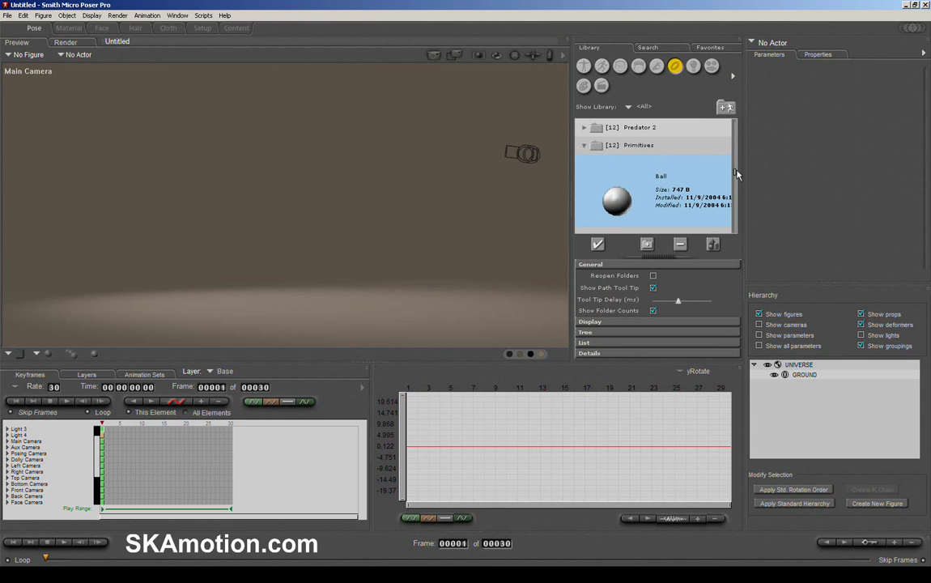
drag(735, 172, 735, 182)
double_click(627, 151)
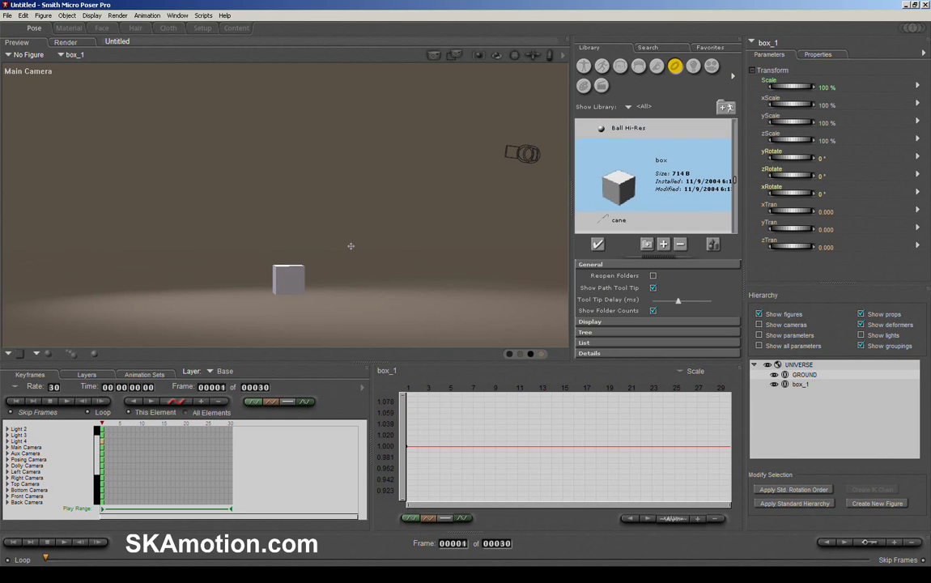
mouse_move(533, 55)
mouse_down()
mouse_move(532, 69)
mouse_move(533, 35)
mouse_move(549, 70)
mouse_move(532, 49)
mouse_up()
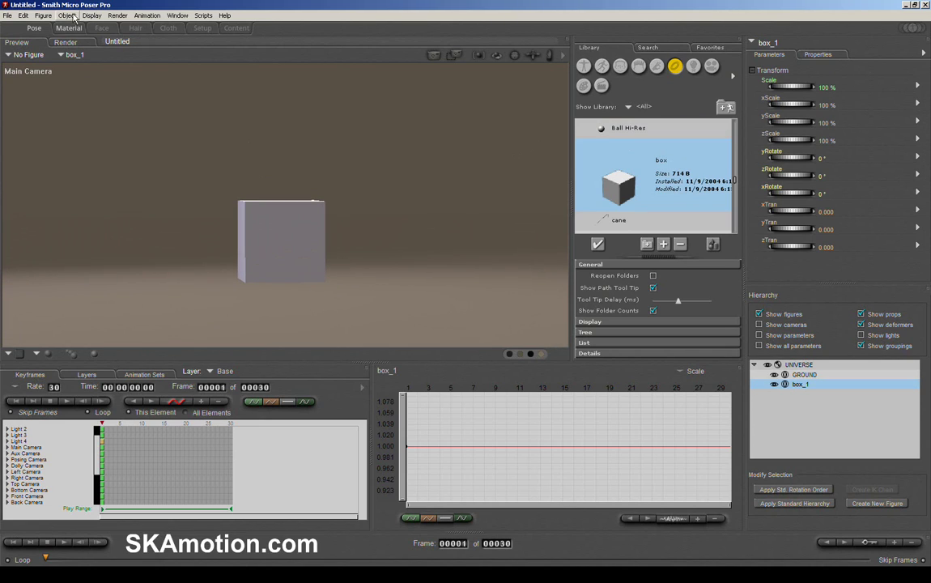
Step: Change the preview's background color to black
click(117, 15)
mouse_move(99, 19)
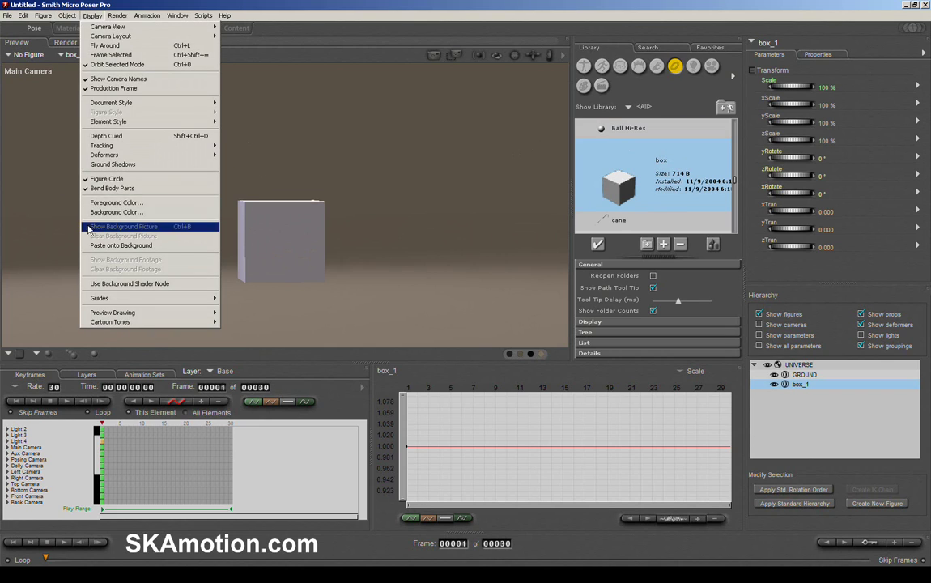
click(110, 213)
click(13, 113)
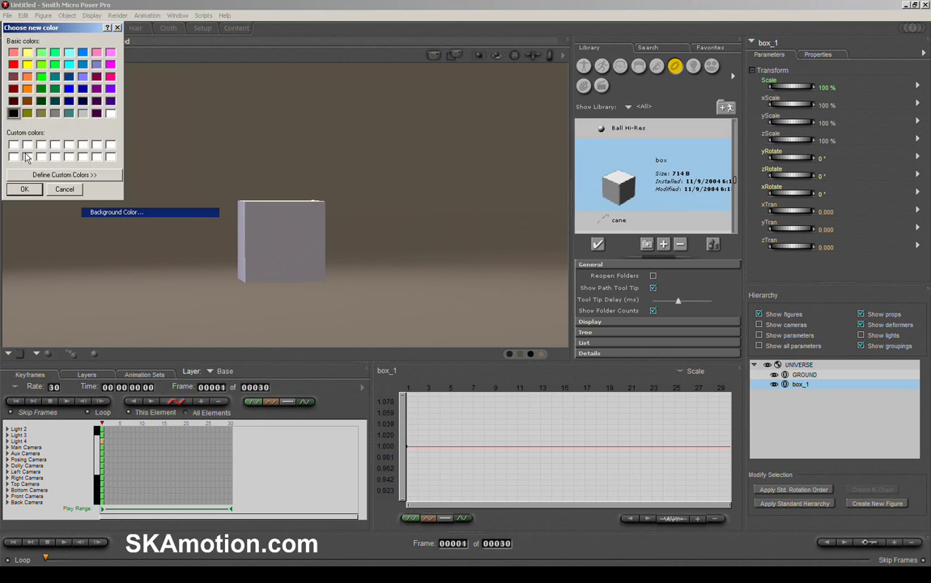
click(24, 189)
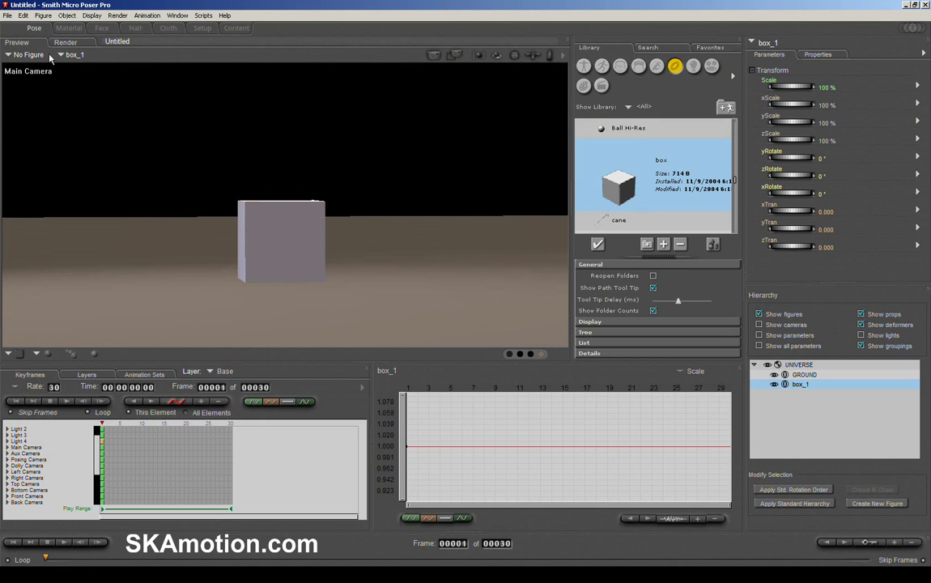
Step: Turn off the ground plane guide so only the box shows against the background
click(66, 15)
mouse_move(84, 19)
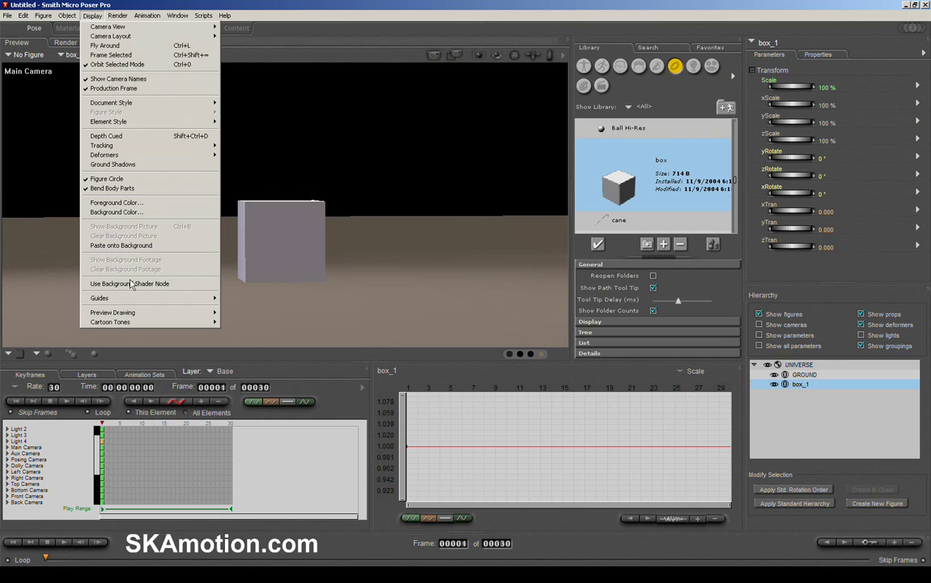
mouse_move(198, 298)
click(237, 298)
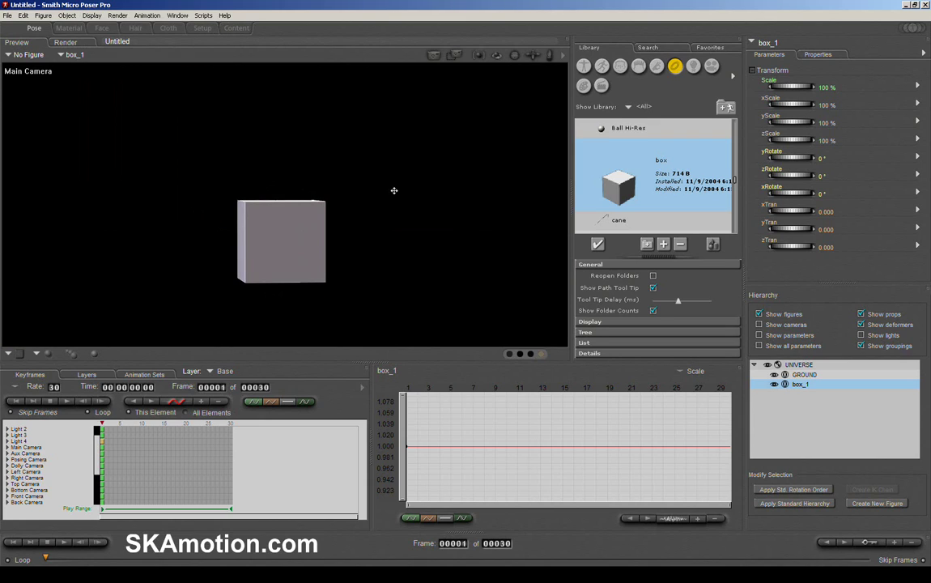
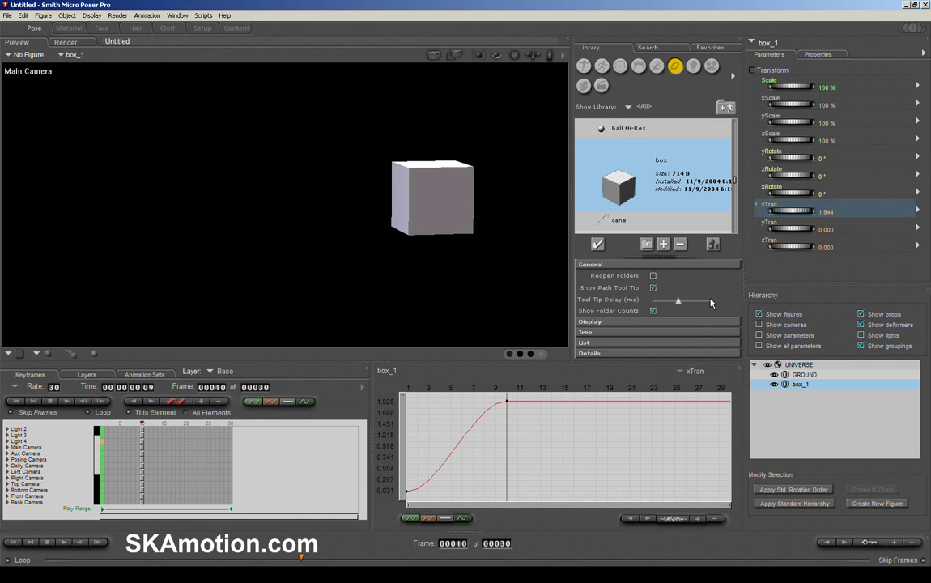
Step: Lower the box's xTran at frame 10 to 0.851, and raise that key on the graph to about 1.4
drag(793, 212, 774, 211)
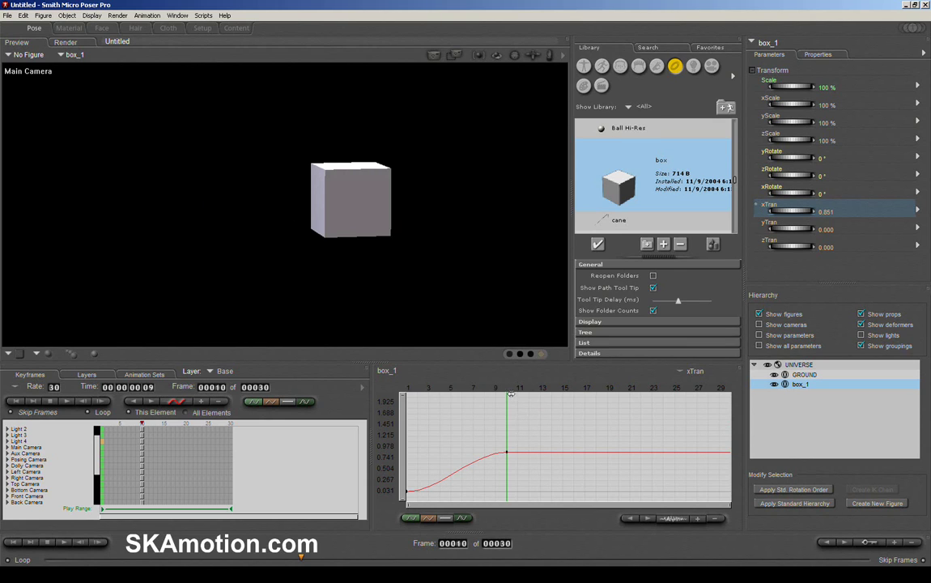
drag(506, 451, 495, 417)
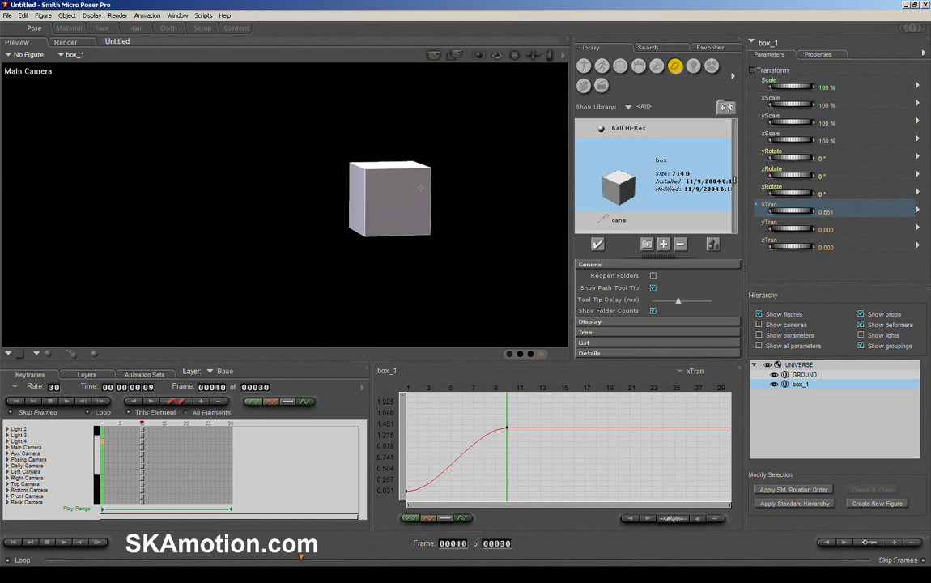
Step: At frame 10, move the box to xTran -0.995, yTran 0.086 and zTran -4.687
click(793, 231)
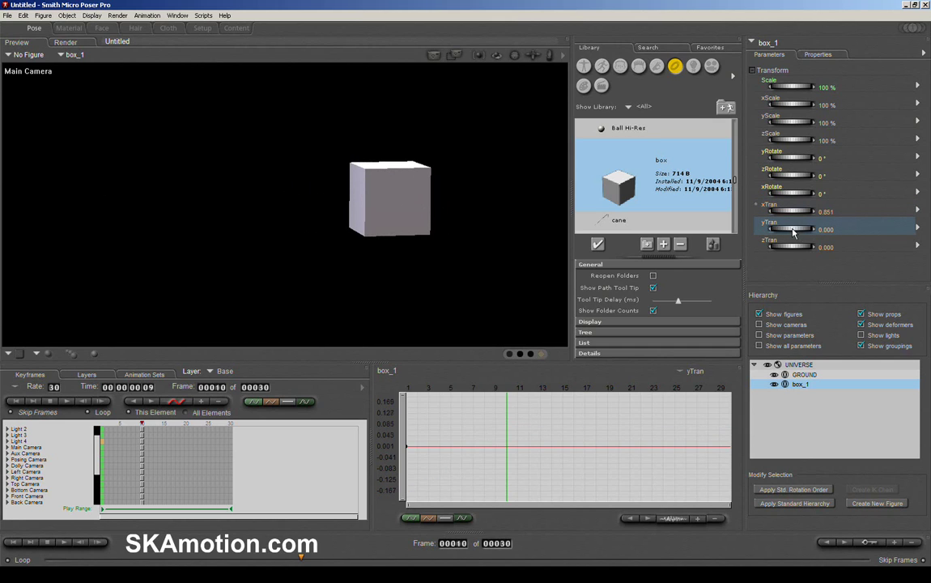
drag(793, 231, 770, 212)
click(793, 248)
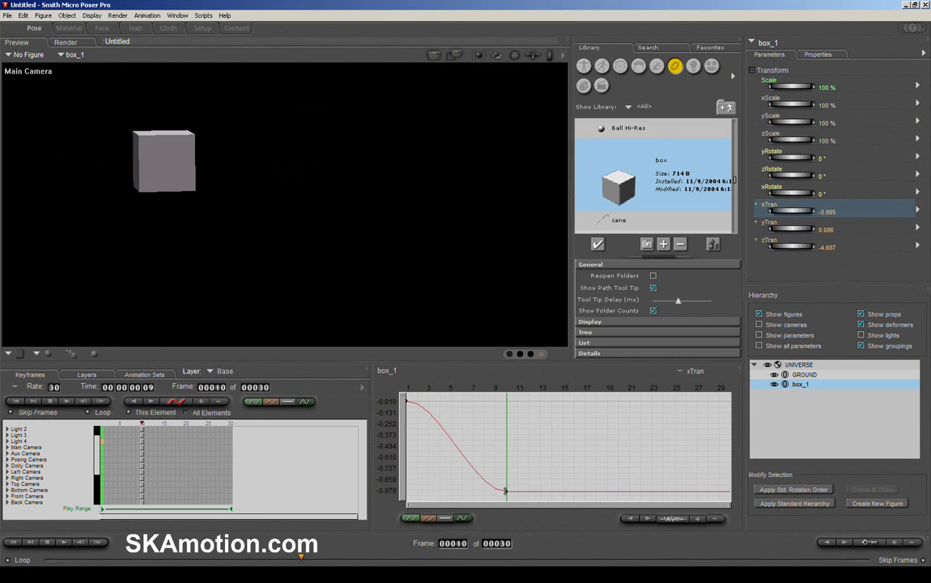
drag(508, 443, 506, 420)
Step: Find box_1 among the keyframe rows and compare the box's position at frame 1 and frame 10
mouse_move(98, 450)
mouse_down()
mouse_move(95, 470)
mouse_move(92, 438)
mouse_up()
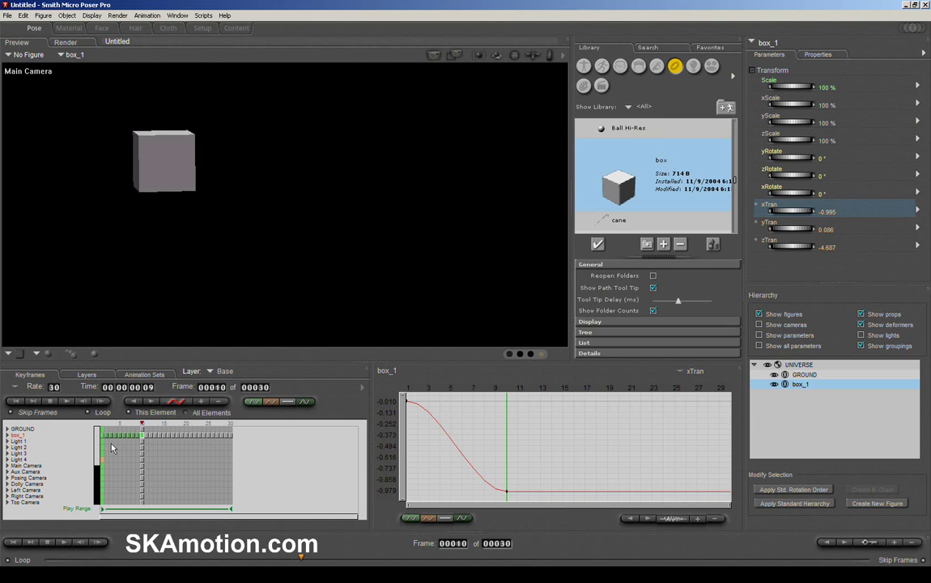
click(107, 441)
click(102, 436)
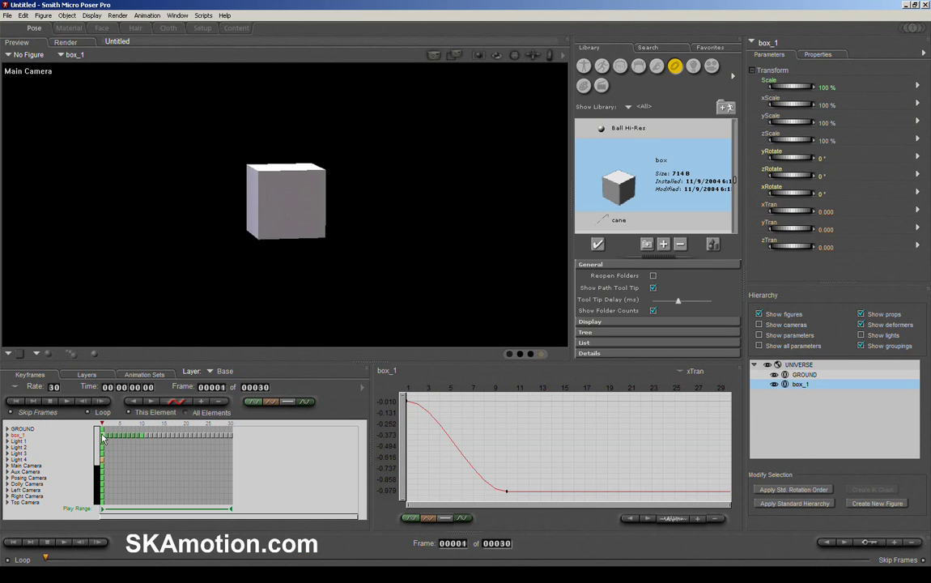
click(142, 438)
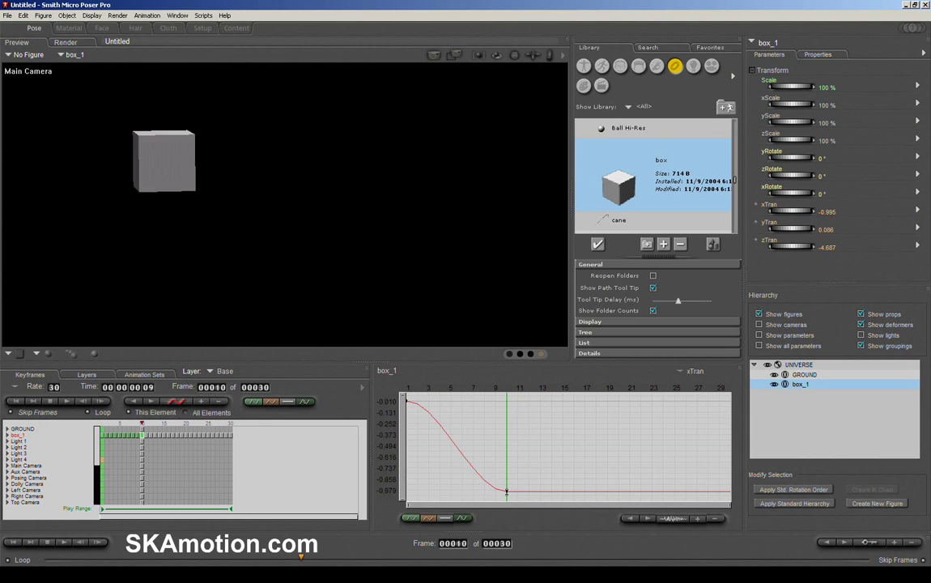
Step: Raise the box's xTran key at frame 10 on the graph to 1.399, fitting the vertical scale to the curve
drag(506, 491, 513, 217)
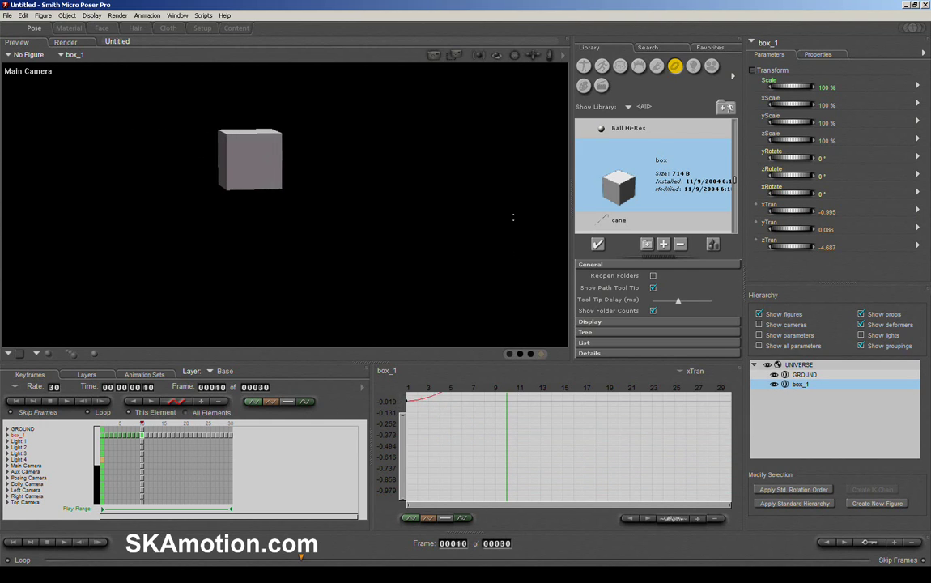
drag(402, 421, 402, 353)
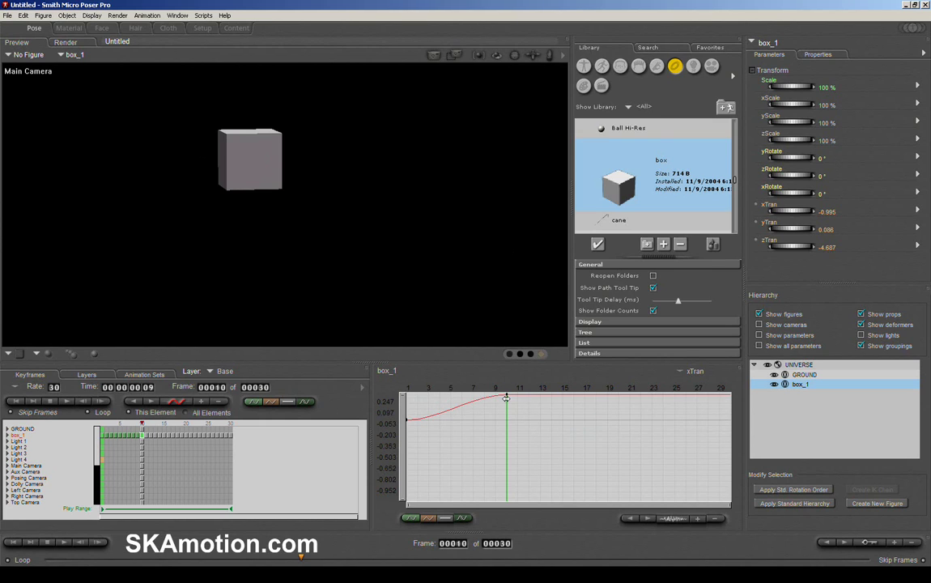
drag(507, 395, 505, 266)
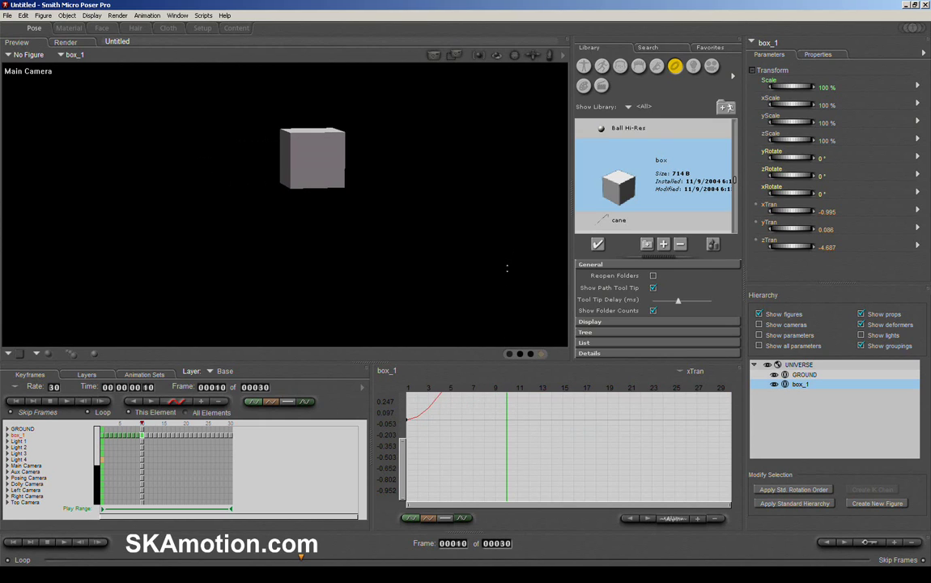
drag(404, 446, 404, 356)
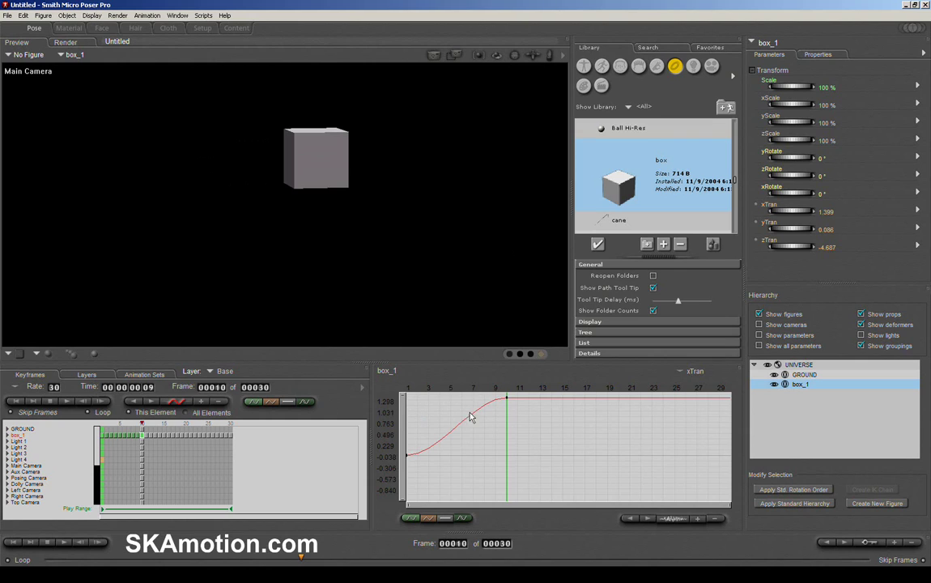
Step: Lower the frame 10 xTran key to 1.184, shift it to frame 25 and make frame 25 current
drag(506, 398, 524, 425)
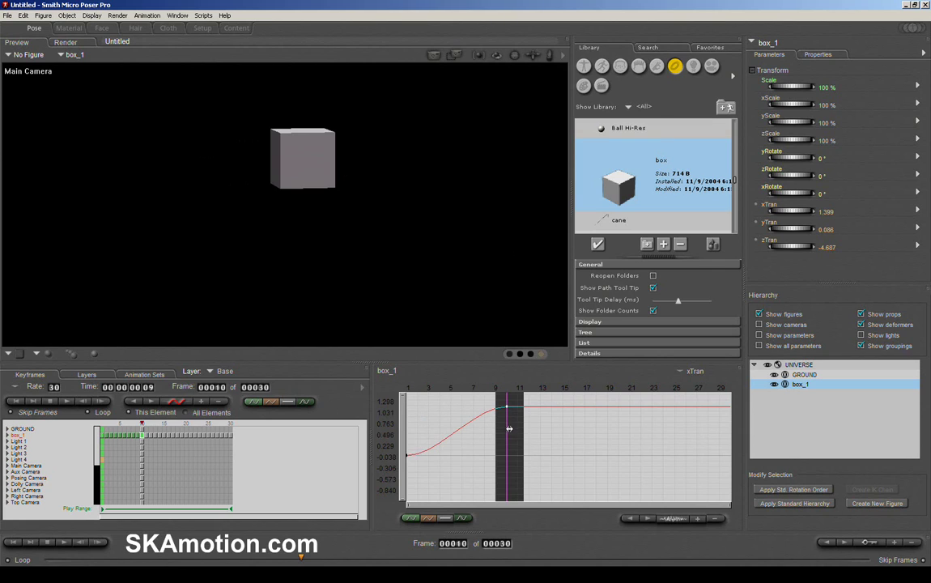
drag(514, 426, 678, 435)
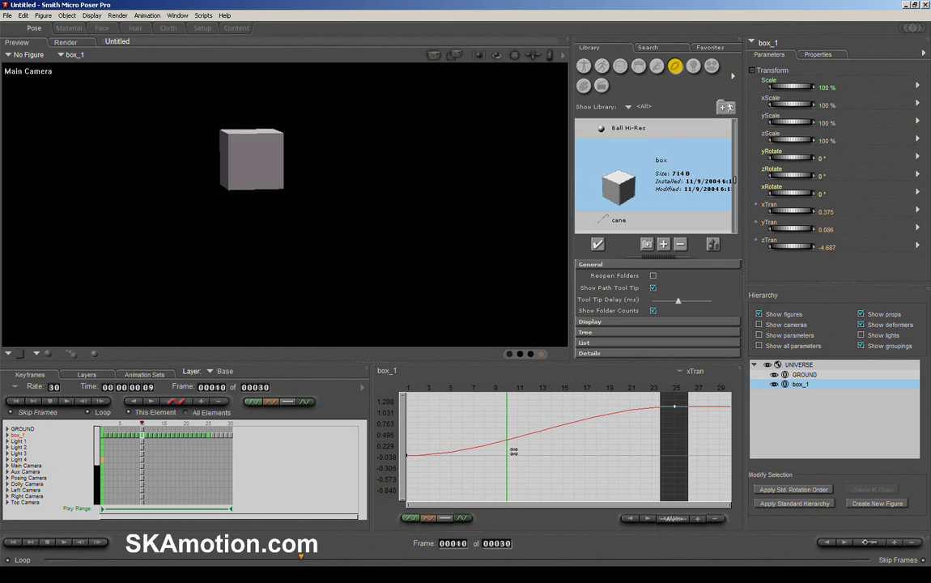
mouse_move(506, 455)
mouse_down()
mouse_move(672, 463)
mouse_move(408, 452)
mouse_move(671, 477)
mouse_up()
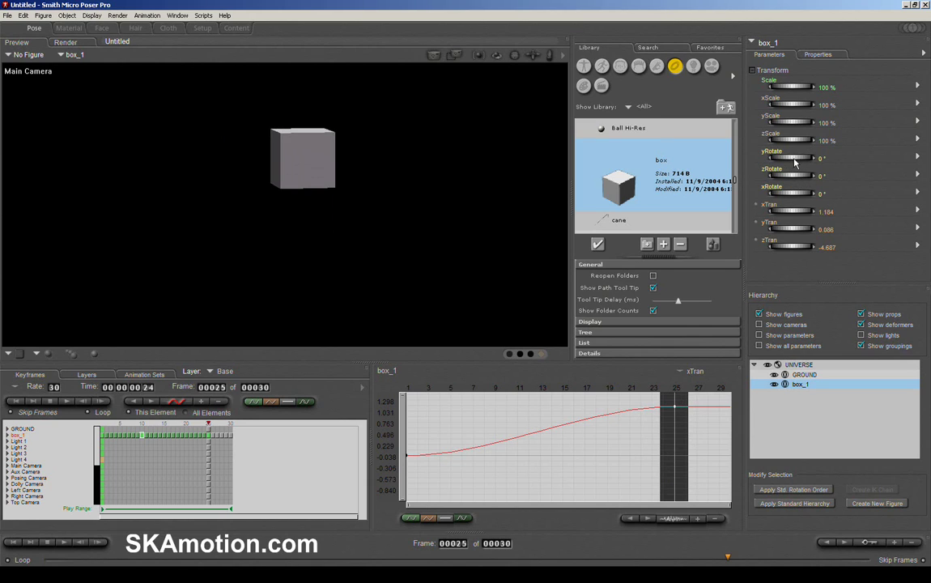
Step: Set the box's yRotate at frame 25 to 360 degrees and fit the graph's vertical scale to its curve
drag(795, 161, 744, 161)
click(833, 157)
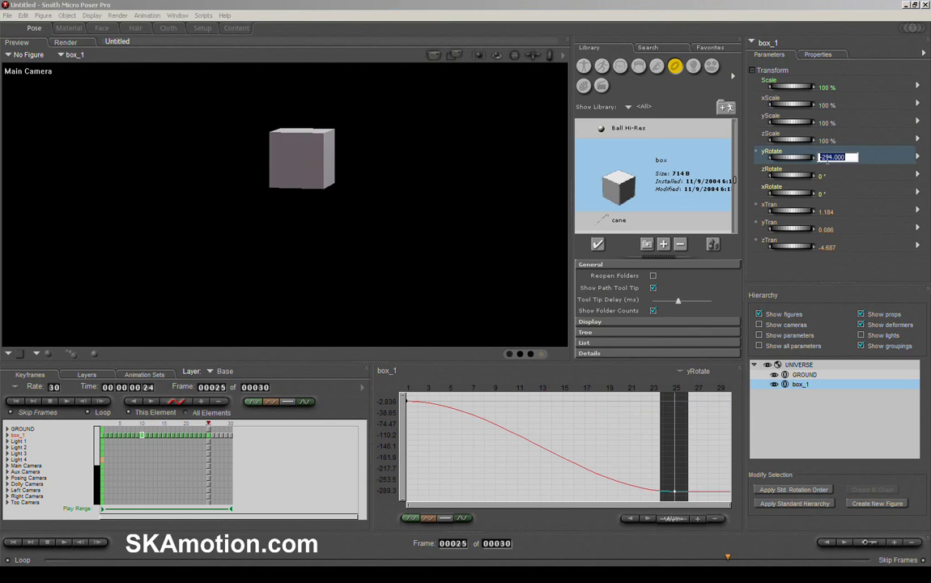
text(360)
key(Return)
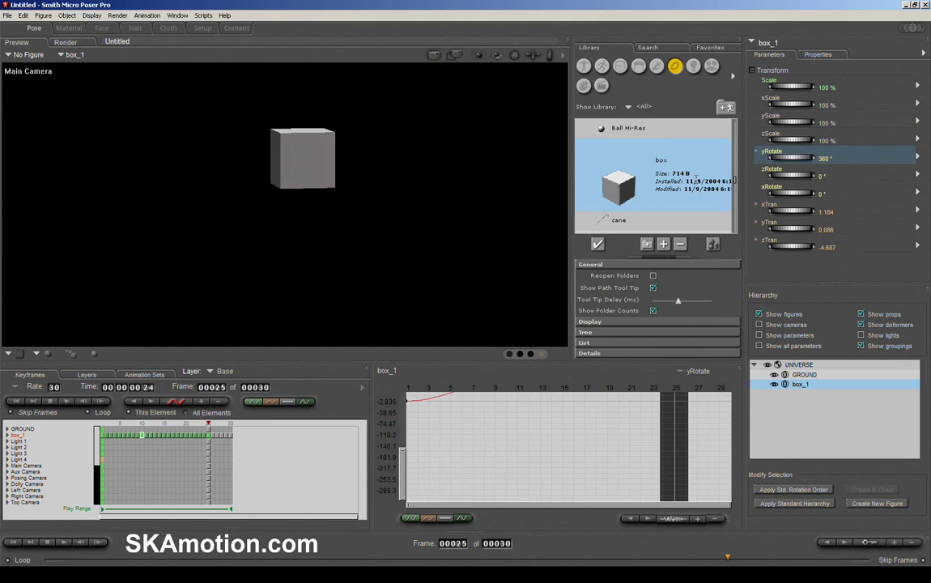
drag(402, 451, 404, 387)
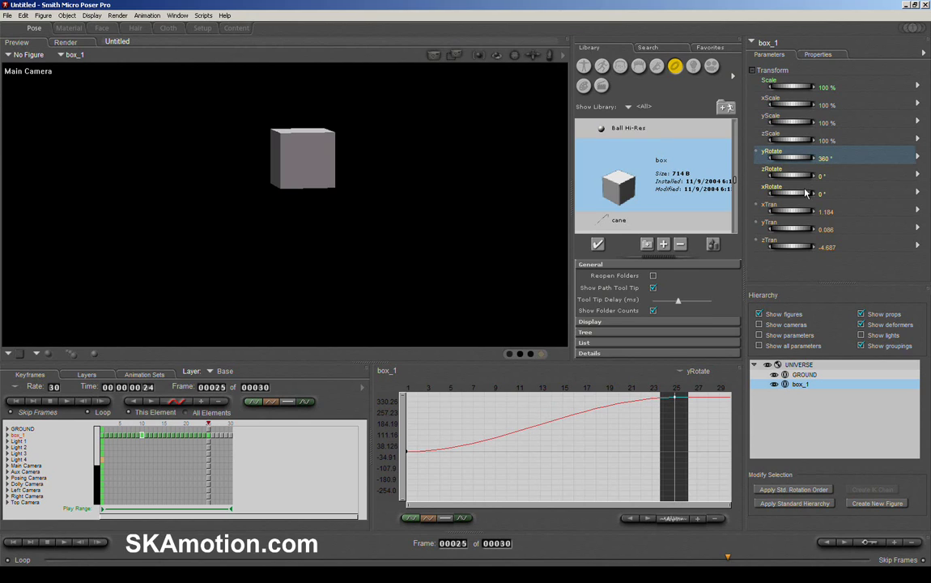
click(823, 158)
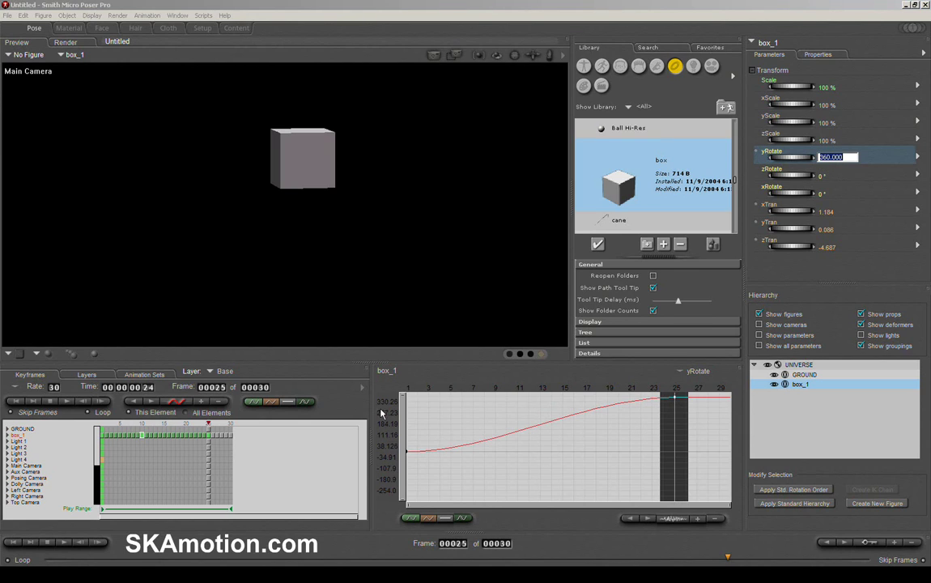
key(Return)
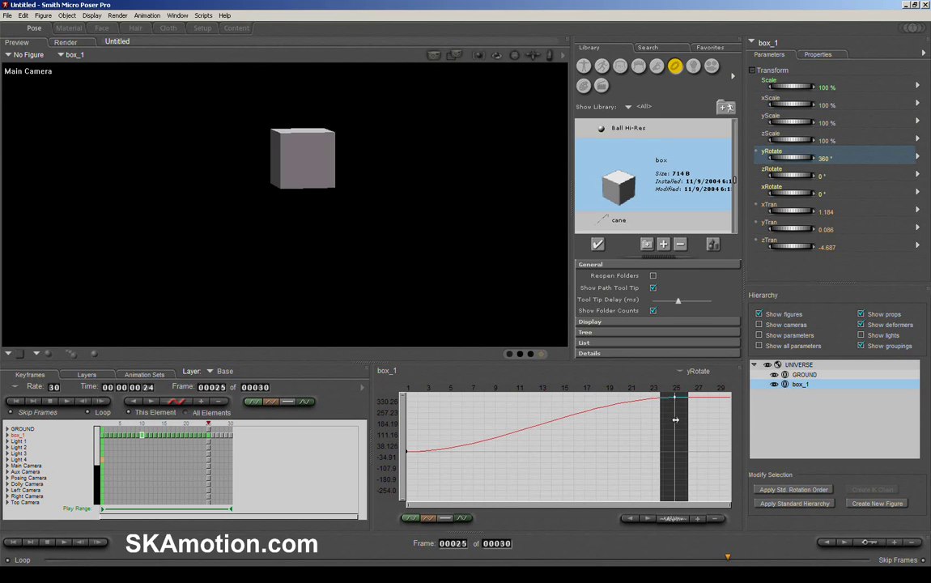
mouse_move(675, 419)
mouse_down()
mouse_move(458, 423)
mouse_move(476, 426)
mouse_move(674, 422)
mouse_move(432, 415)
mouse_move(670, 429)
mouse_up()
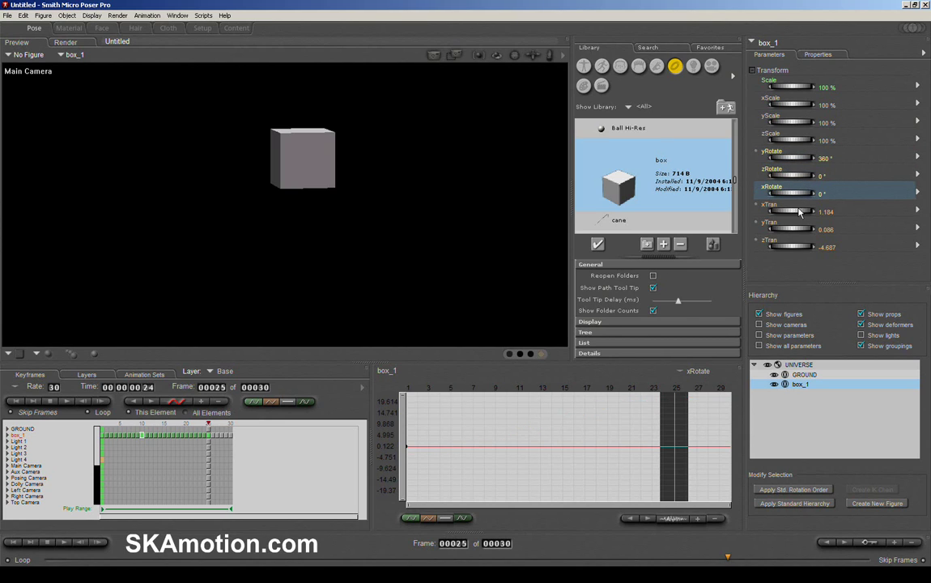
Step: Go through the graphs of several translation and rotation channels, and lower the xTran key at frame 25 to 0.596
click(799, 212)
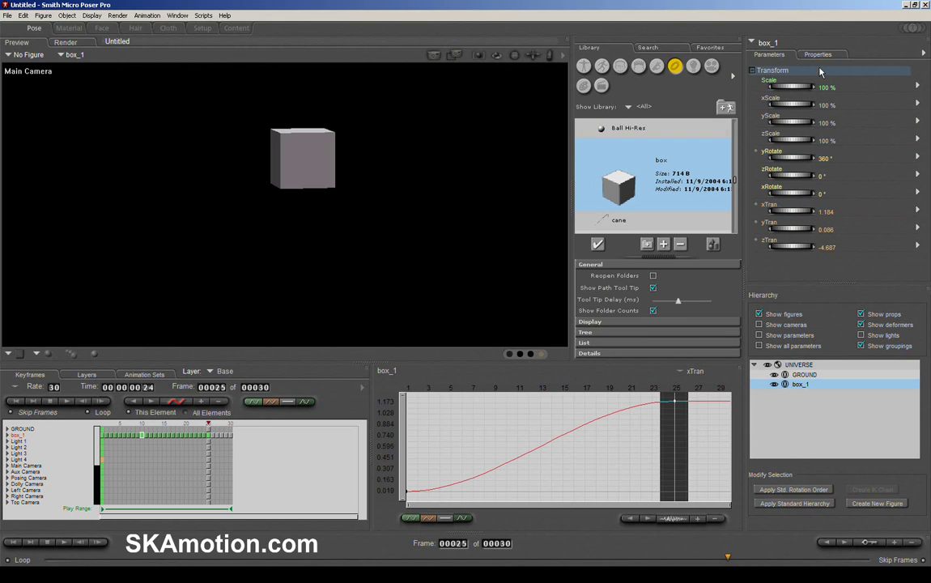
click(801, 230)
click(796, 194)
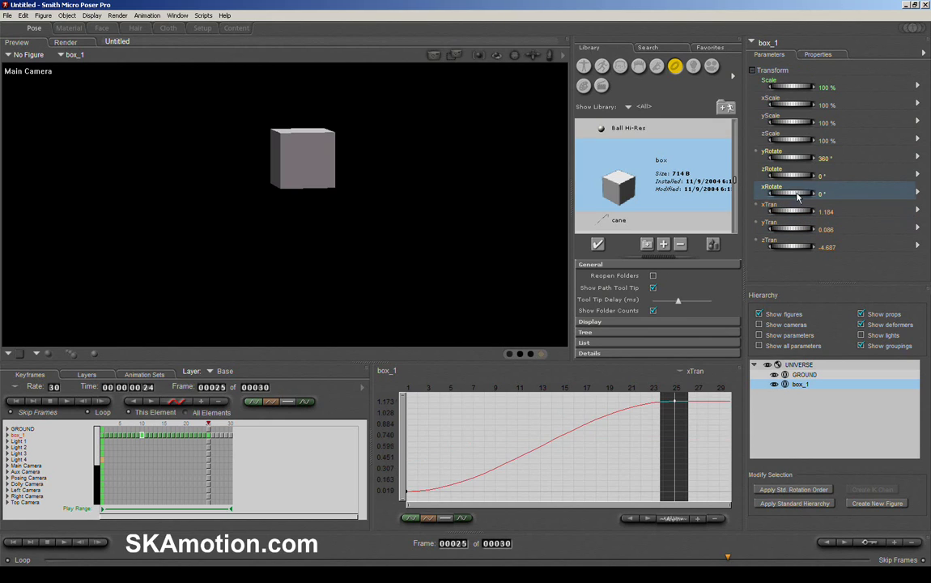
click(794, 177)
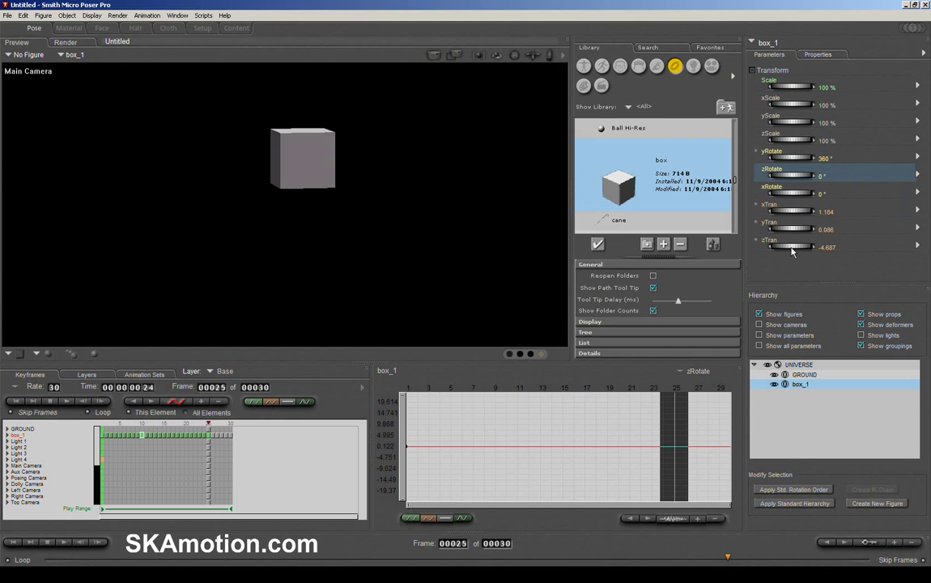
click(796, 213)
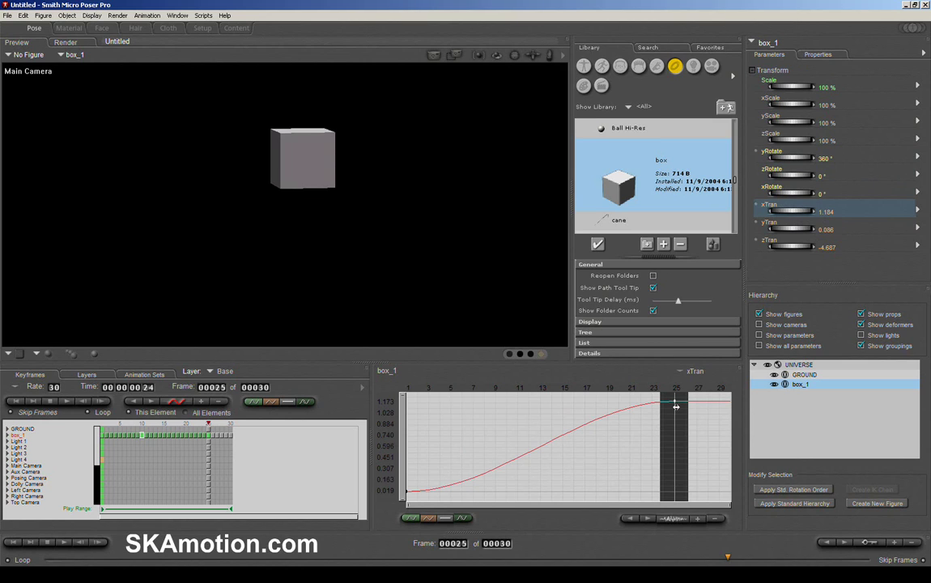
drag(670, 423, 674, 447)
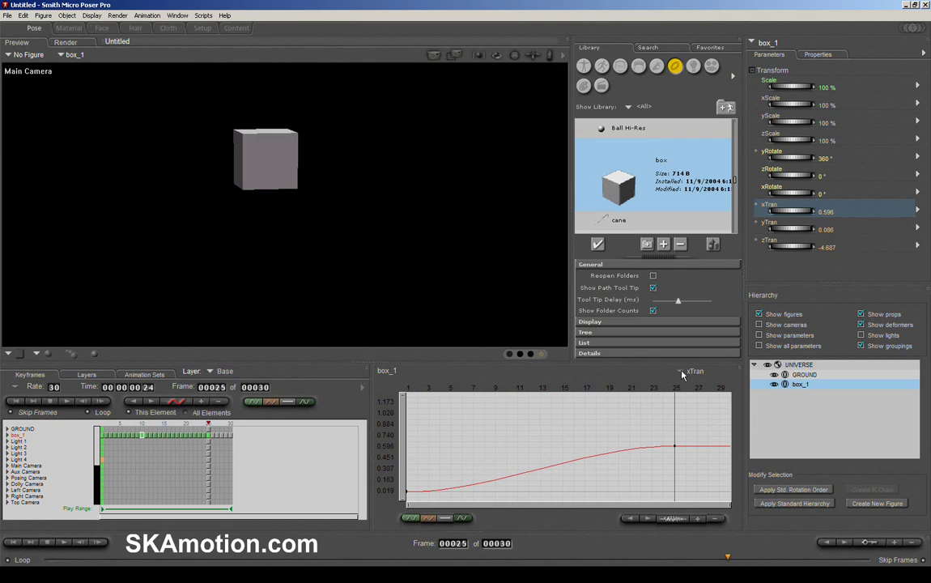
Step: Show the yTran curve on the graph, shift its frame 10 key to frame 25 and raise it to about 0.196
click(682, 374)
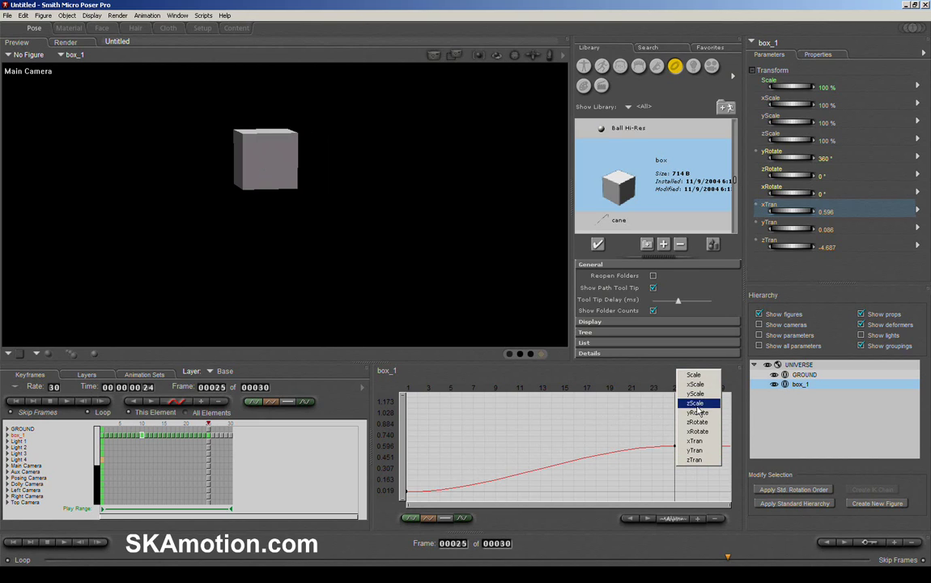
click(695, 451)
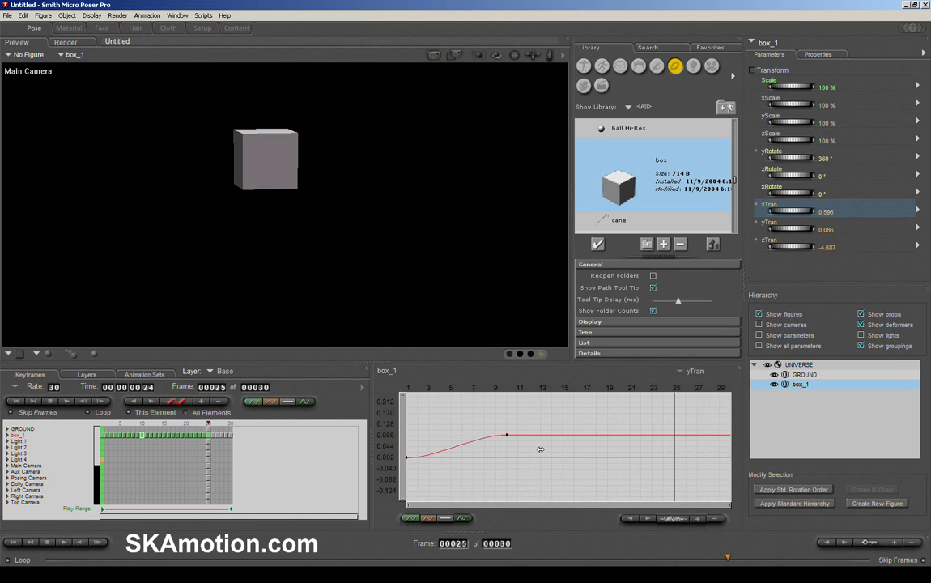
drag(495, 443, 678, 430)
click(677, 406)
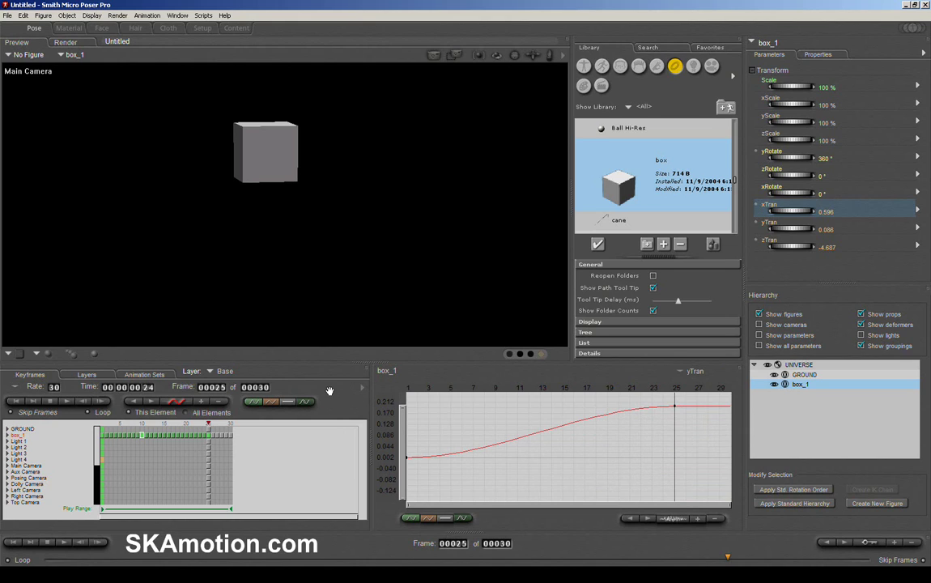
Step: Move the box's keyframe from frame 25 to frame 18 and make frame 18 current
click(208, 436)
drag(208, 435, 178, 436)
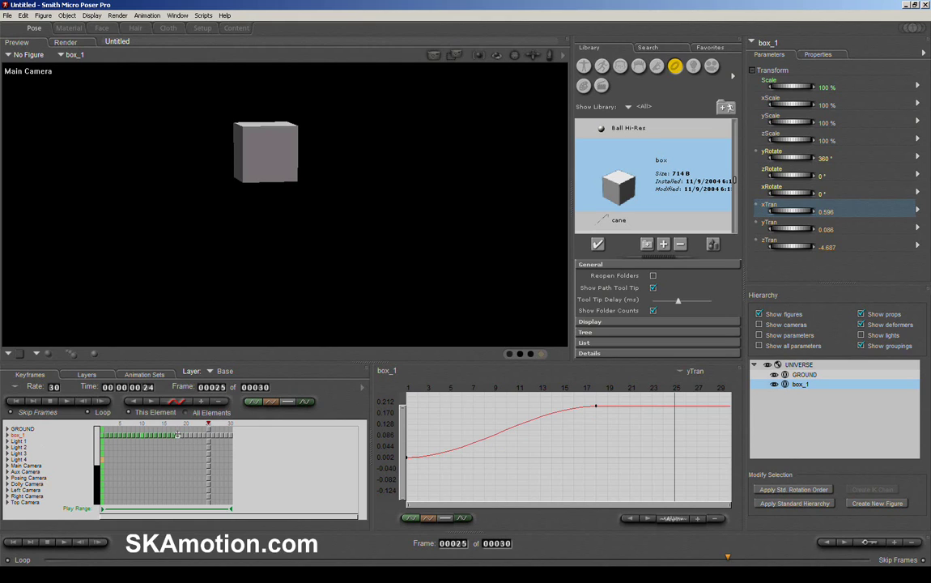
click(177, 435)
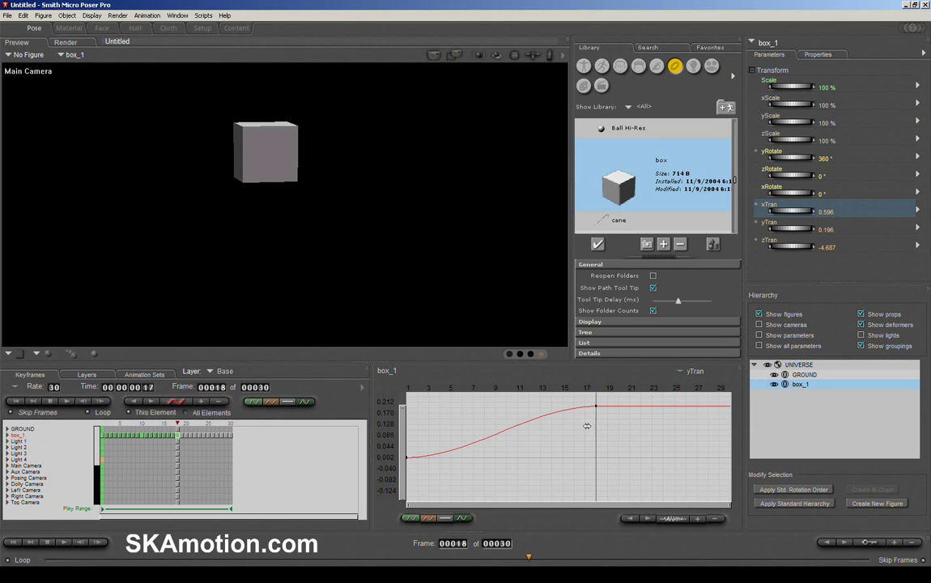
click(177, 437)
Step: Expand box_1's channels in the keyframe list, move only the yRotate key from frame 18 to frame 10, and collapse them
click(8, 436)
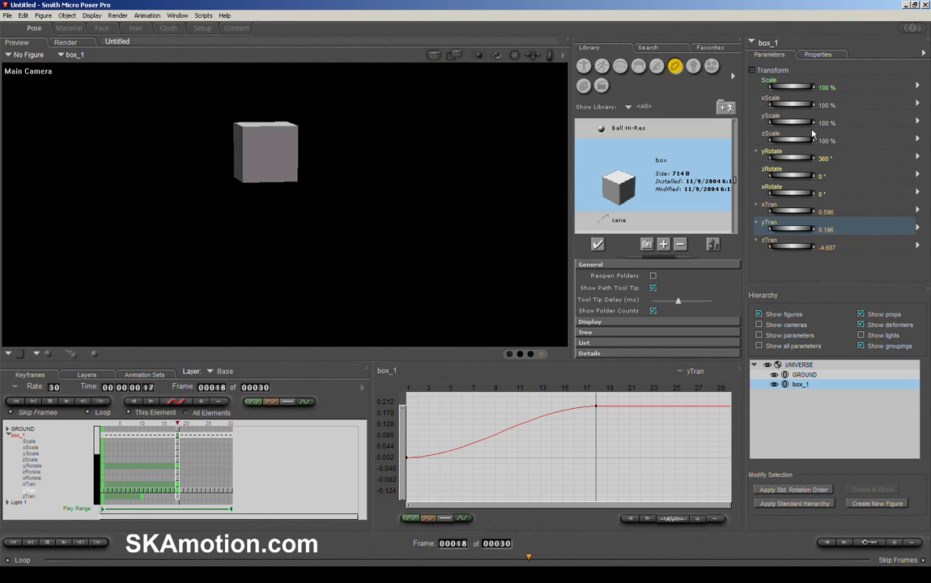
click(177, 467)
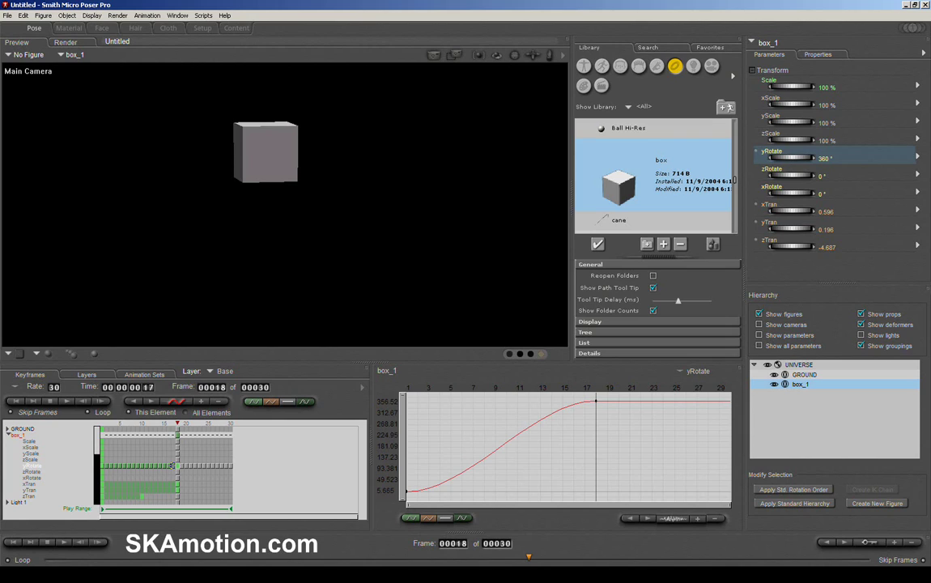
drag(141, 465, 142, 466)
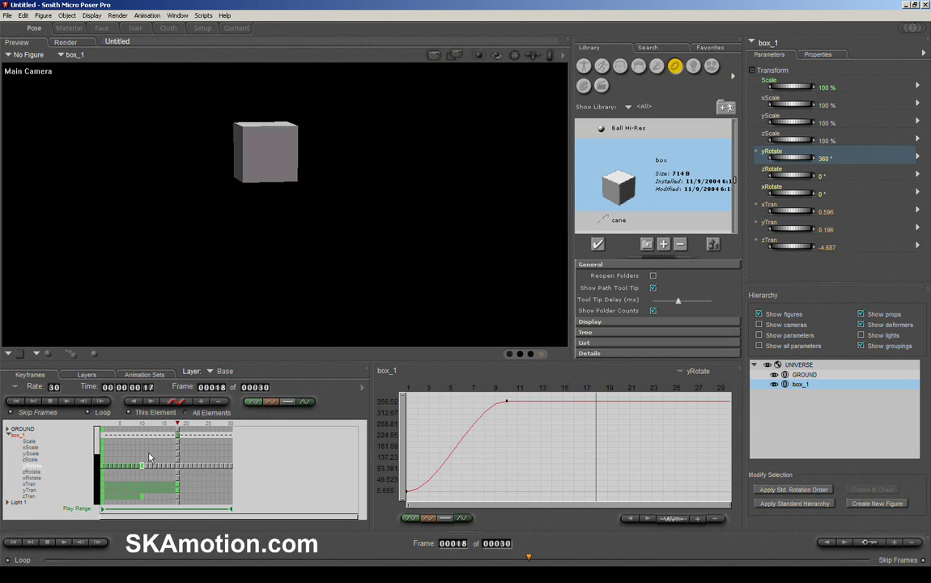
click(8, 435)
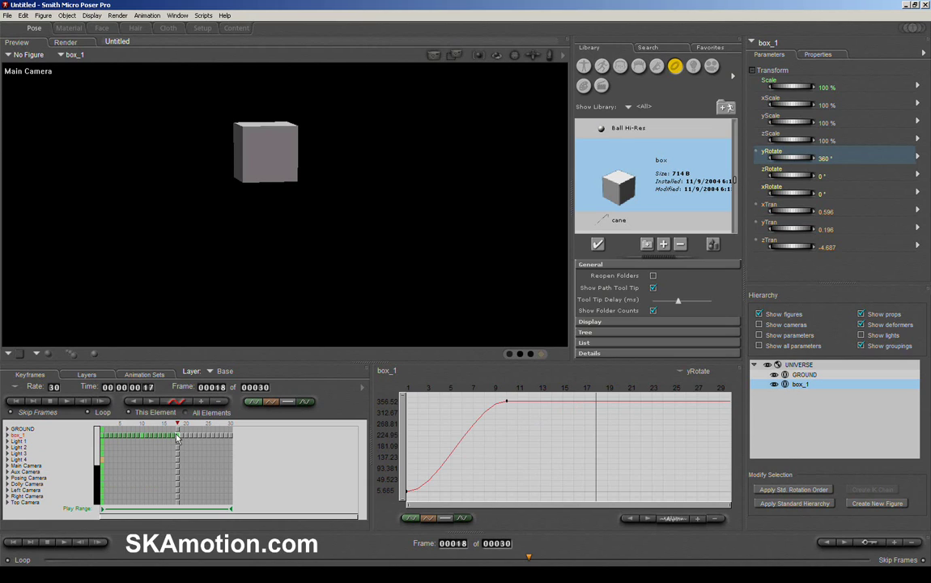
Step: Move the box's frame 18 keyframe to frame 27 and make frame 27 current
drag(178, 437, 217, 437)
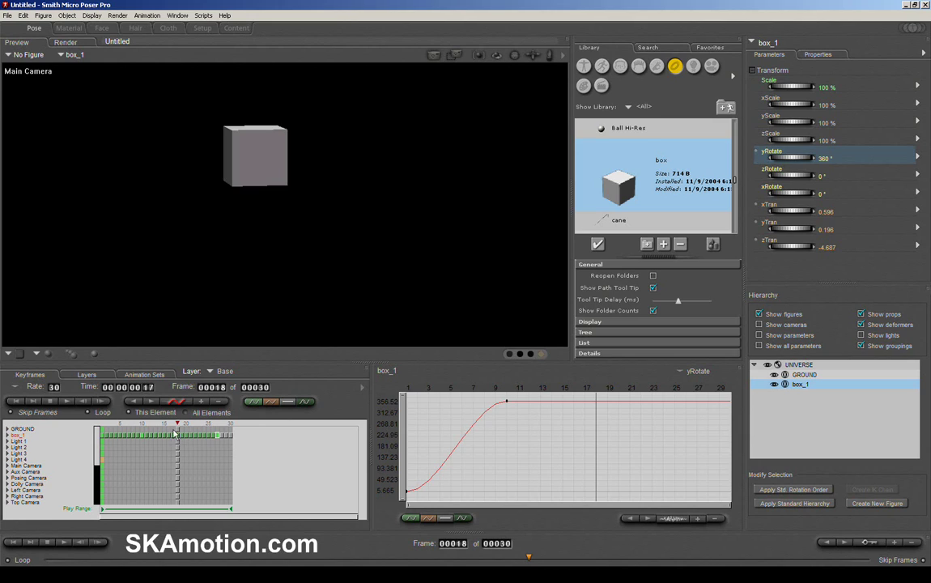
click(217, 438)
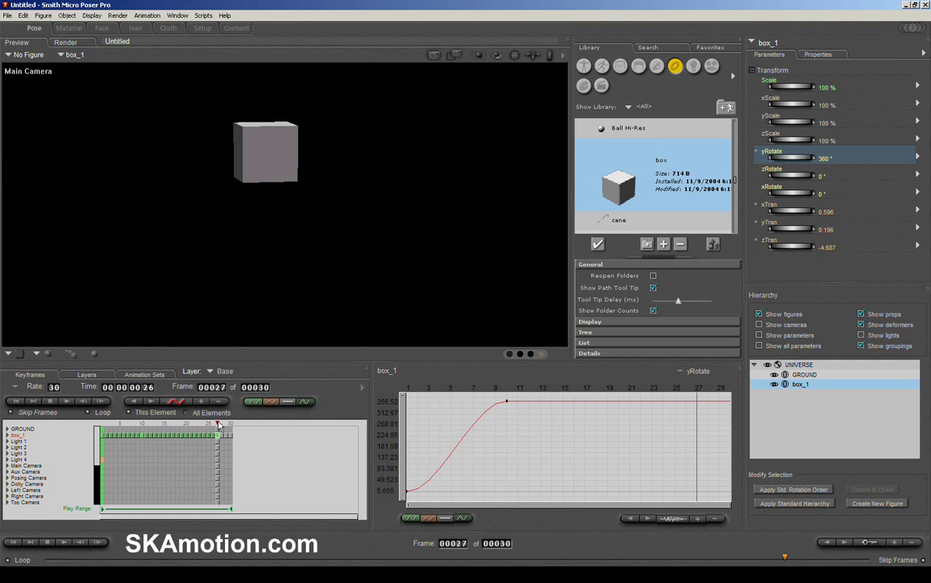
Step: Return to frame 10 and reduce the box's yRotate key there to 146 degrees
mouse_move(217, 423)
mouse_down()
mouse_move(120, 422)
mouse_move(222, 422)
mouse_move(127, 425)
mouse_move(193, 423)
mouse_move(144, 424)
mouse_up()
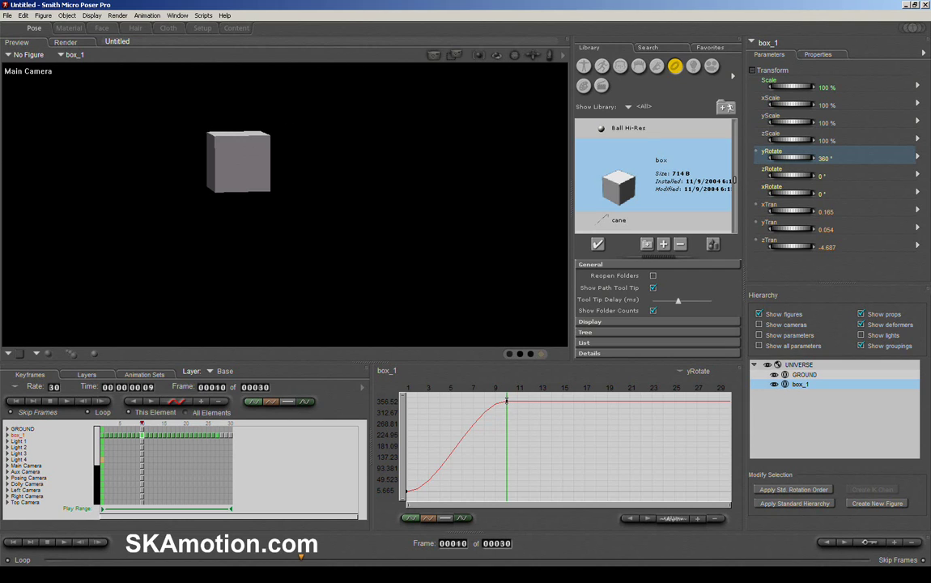
drag(507, 400, 508, 444)
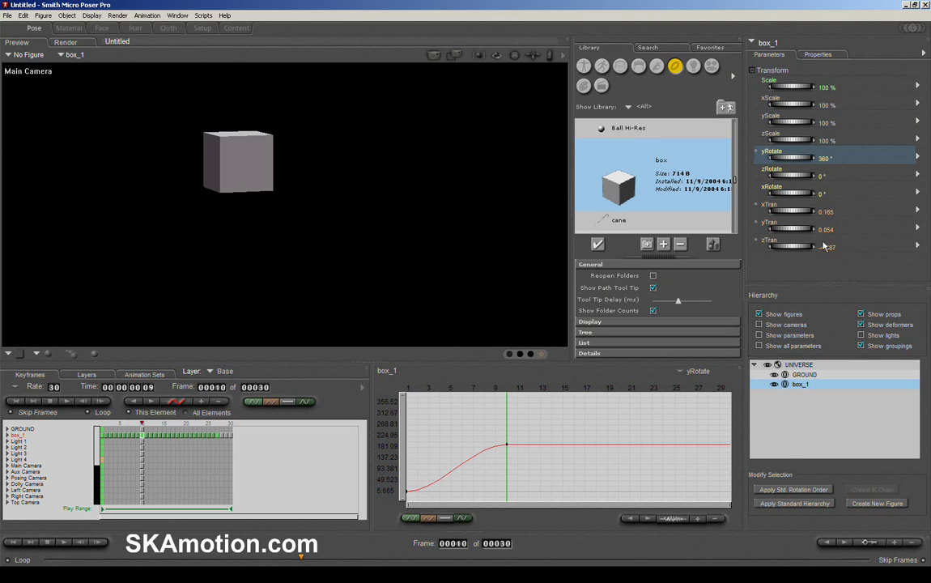
drag(796, 159, 746, 160)
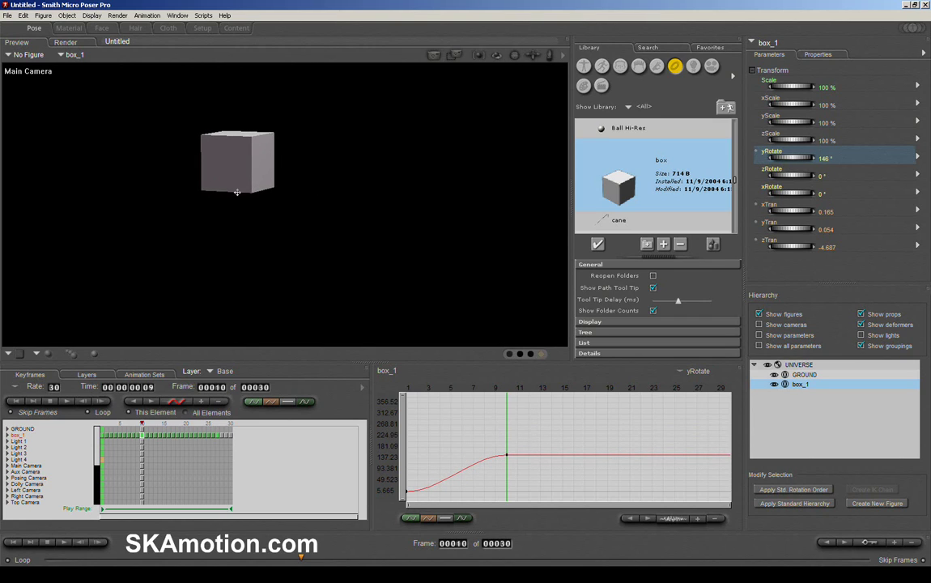
Step: At frame 10, move the box in the preview up to yTran 0.499, and lower its xTran key on the graph to about 0.3
click(794, 214)
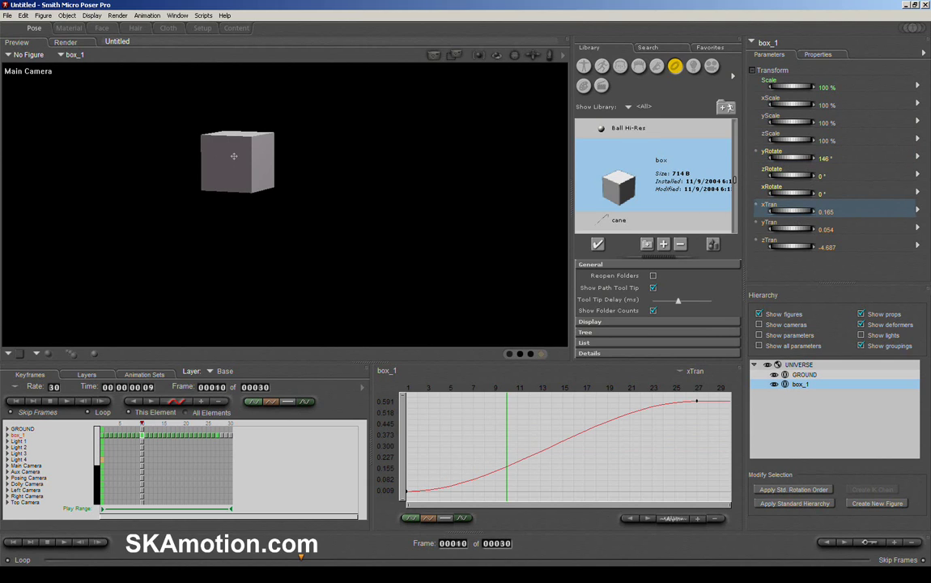
drag(230, 160, 244, 131)
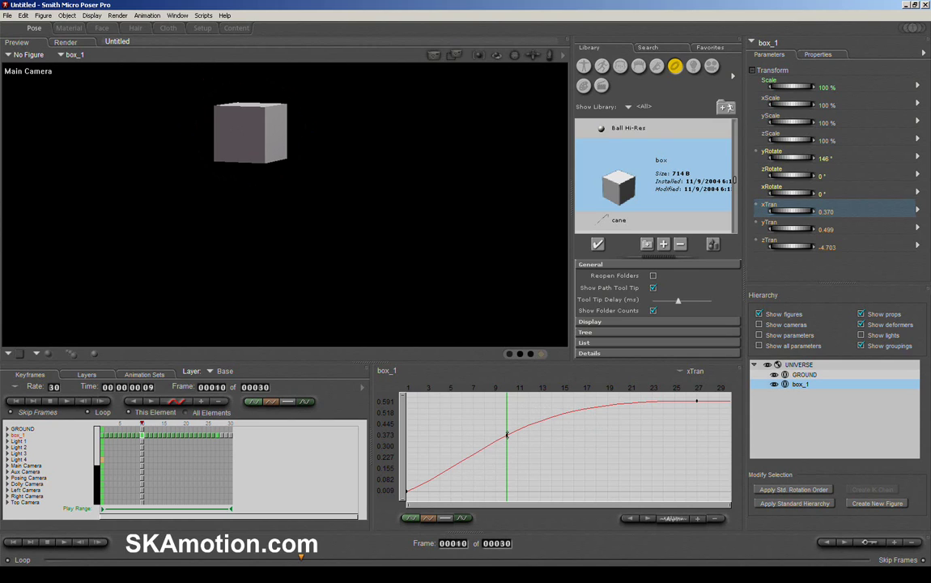
mouse_move(507, 435)
mouse_down()
mouse_move(505, 417)
mouse_move(507, 456)
mouse_move(507, 444)
mouse_up()
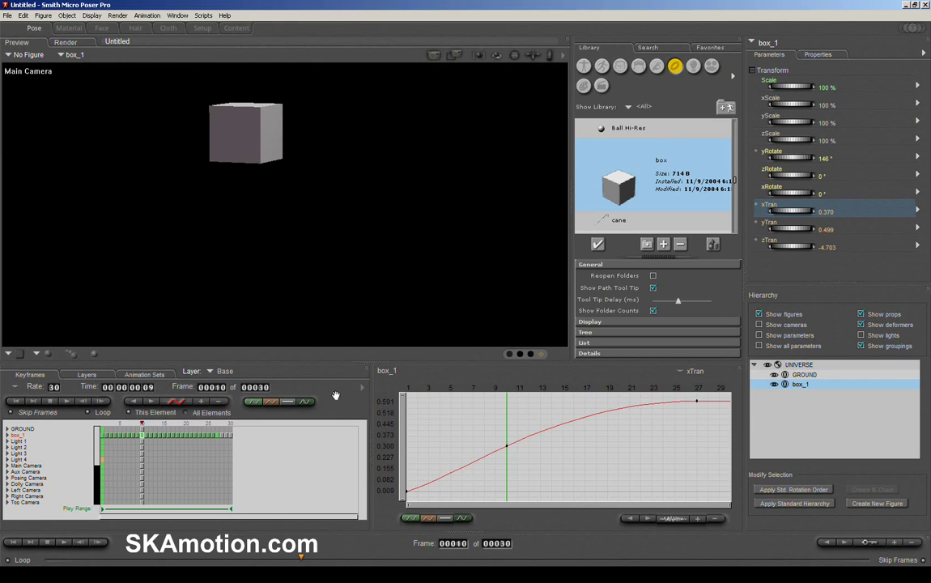